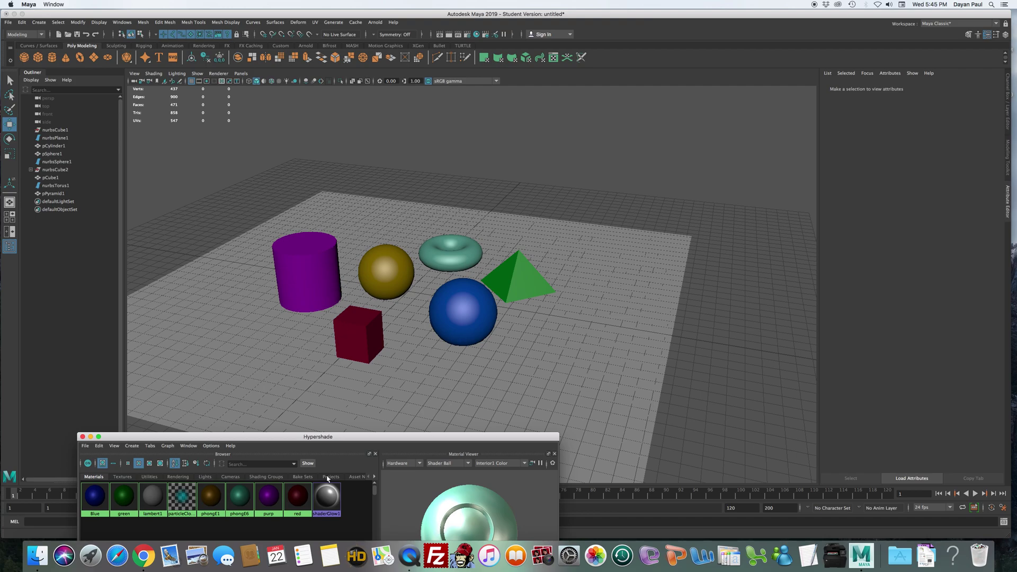
- Try full transparency on the Blue material and return it to fully opaque
drag(336, 443, 426, 418)
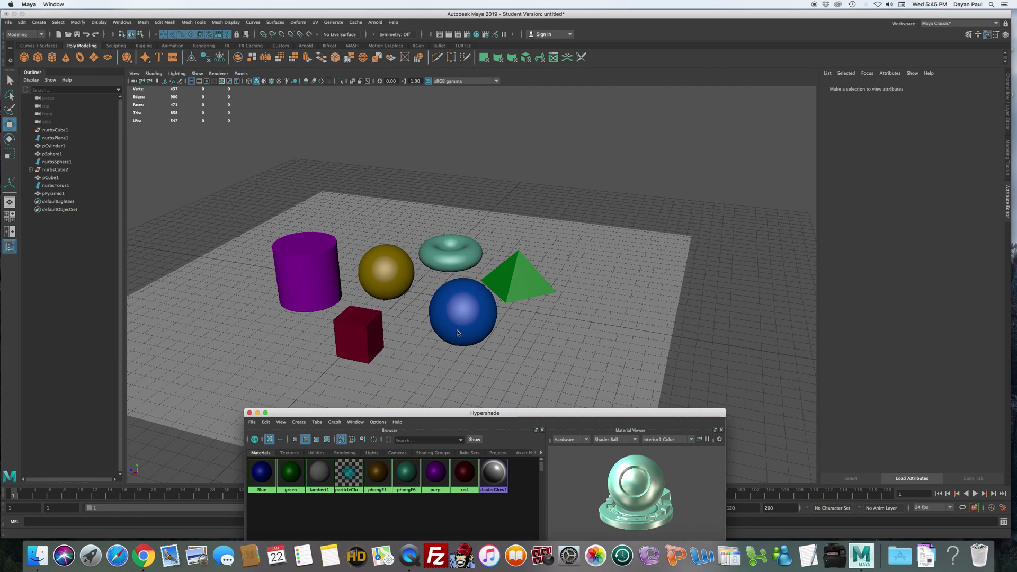
alt+right_drag(452, 327, 623, 288)
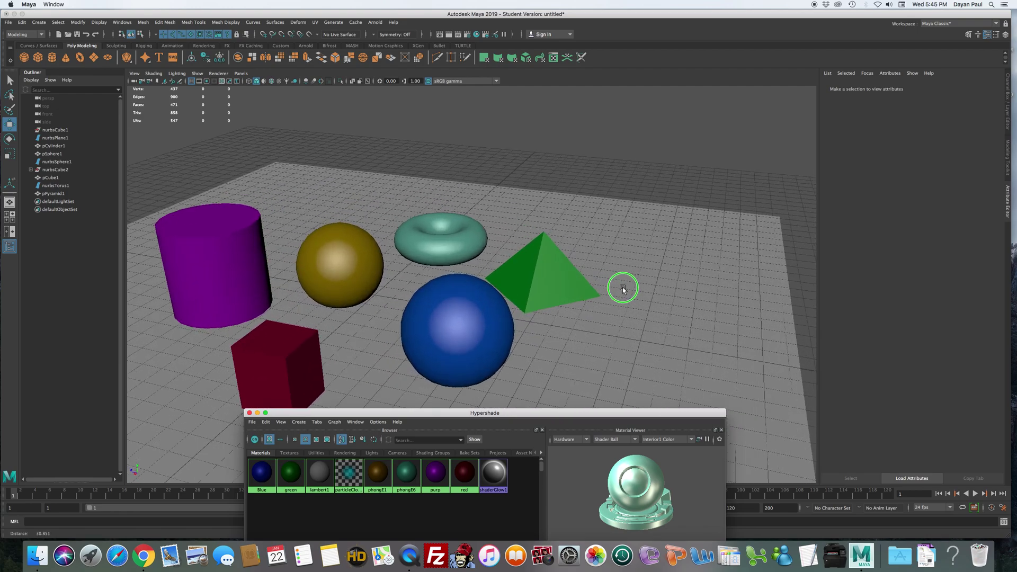
alt+middle_drag(402, 340, 525, 306)
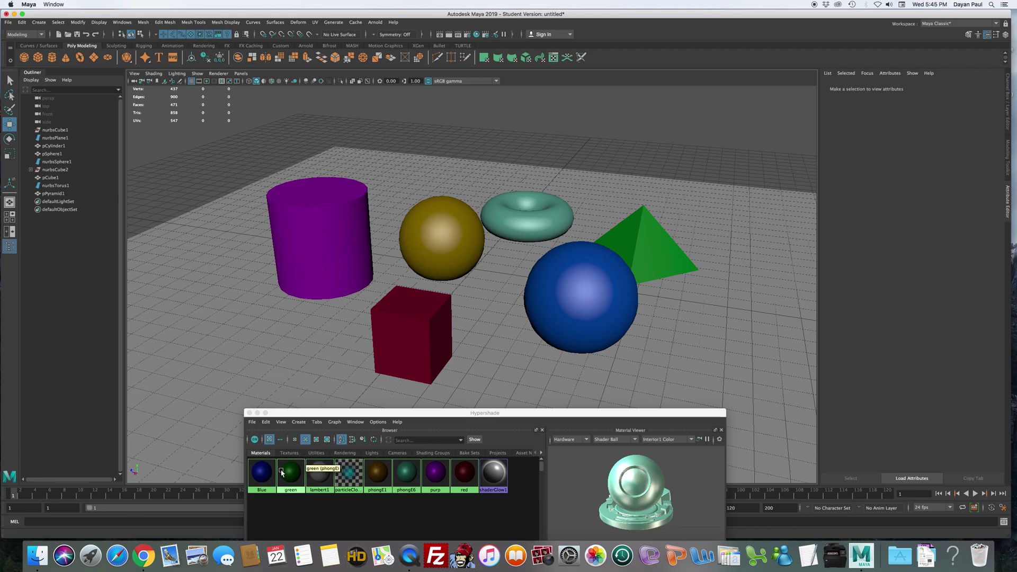
click(265, 471)
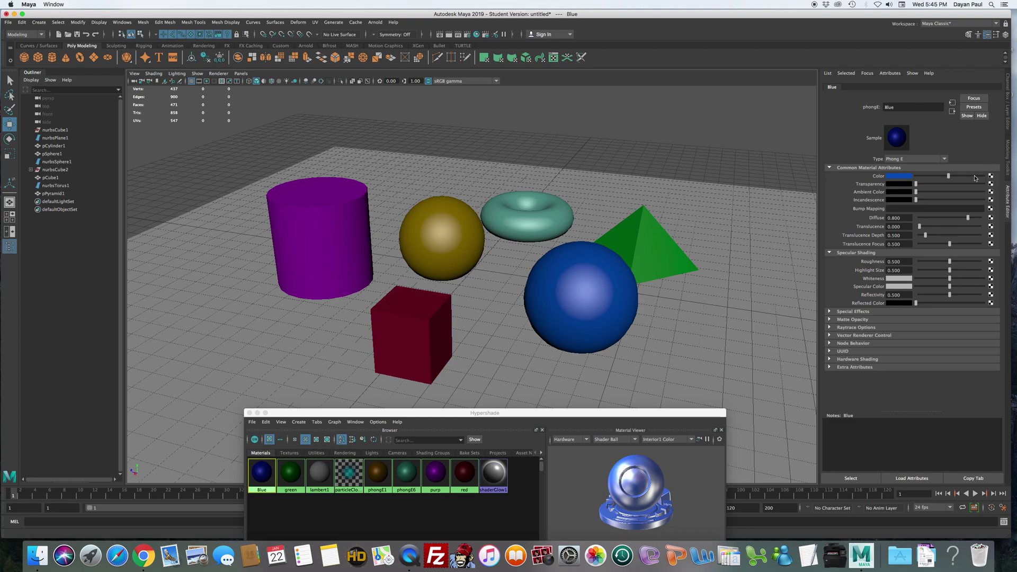
drag(916, 184, 994, 194)
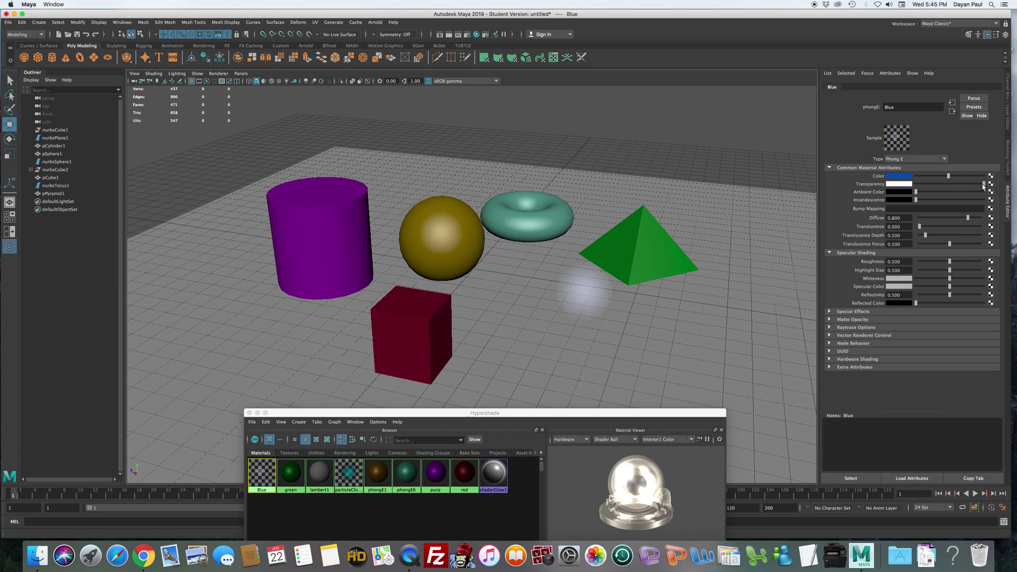
drag(984, 187, 887, 190)
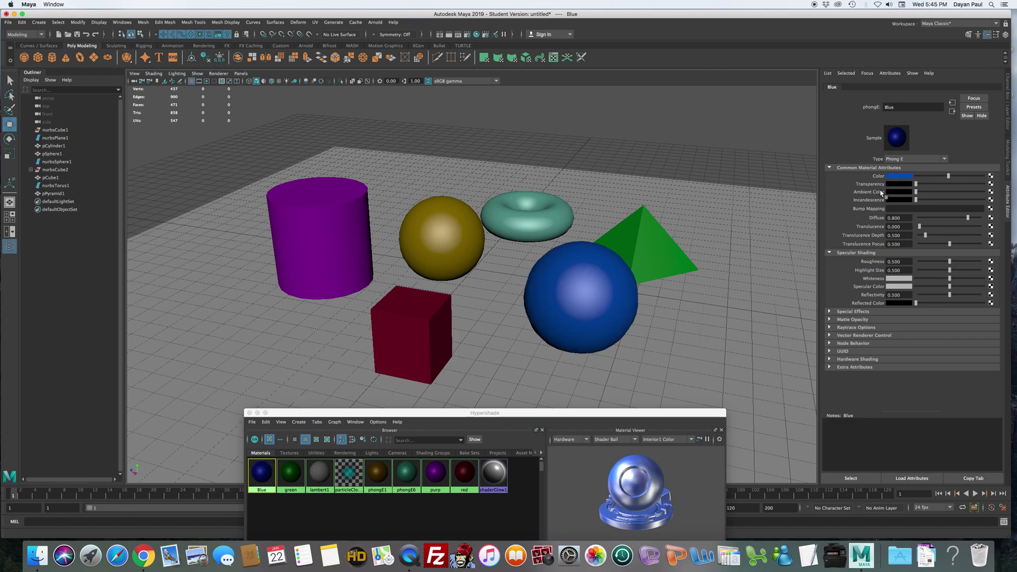
- Try a slight incandescence on the Blue material and reset its incandescence to black
mouse_move(916, 193)
mouse_down()
mouse_move(946, 196)
mouse_move(880, 200)
mouse_move(923, 203)
mouse_up()
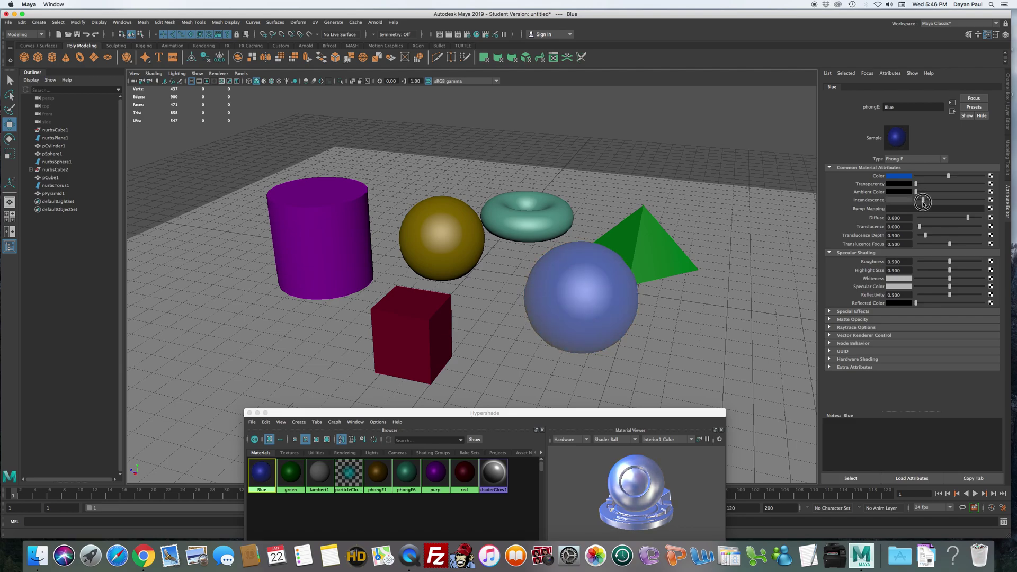
drag(923, 202, 921, 201)
drag(921, 202, 920, 202)
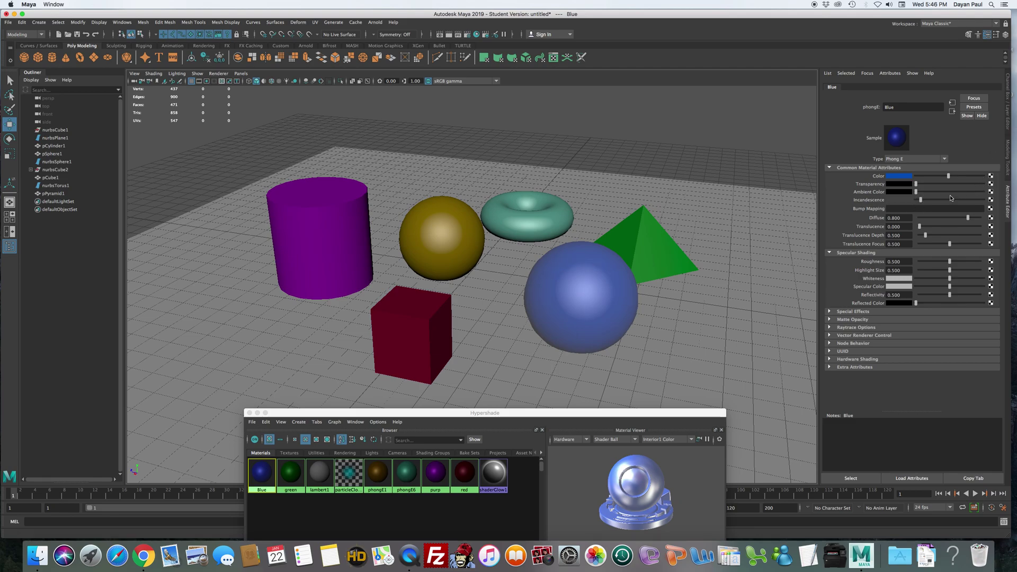
click(920, 200)
drag(921, 199, 918, 199)
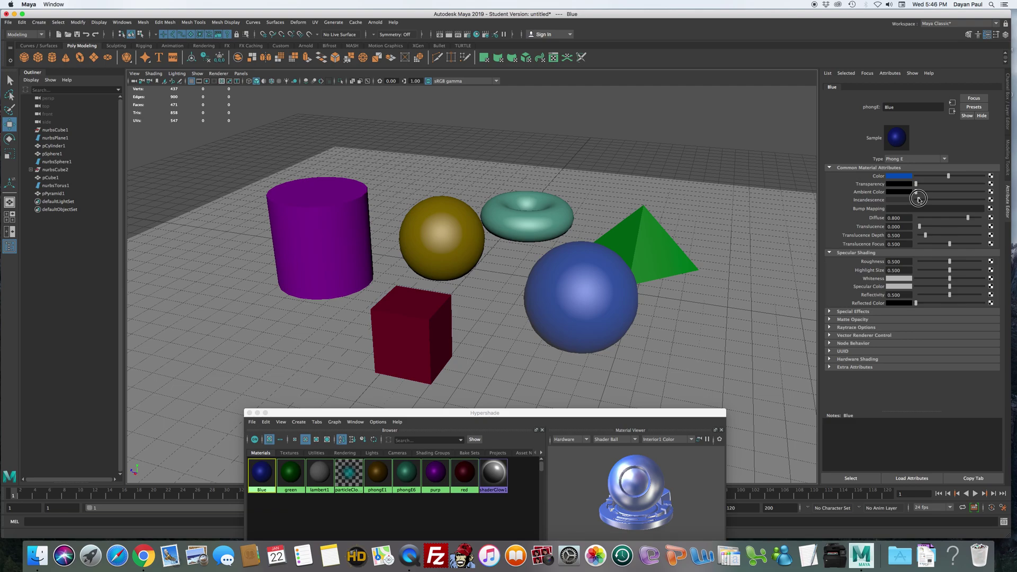
drag(918, 198, 913, 202)
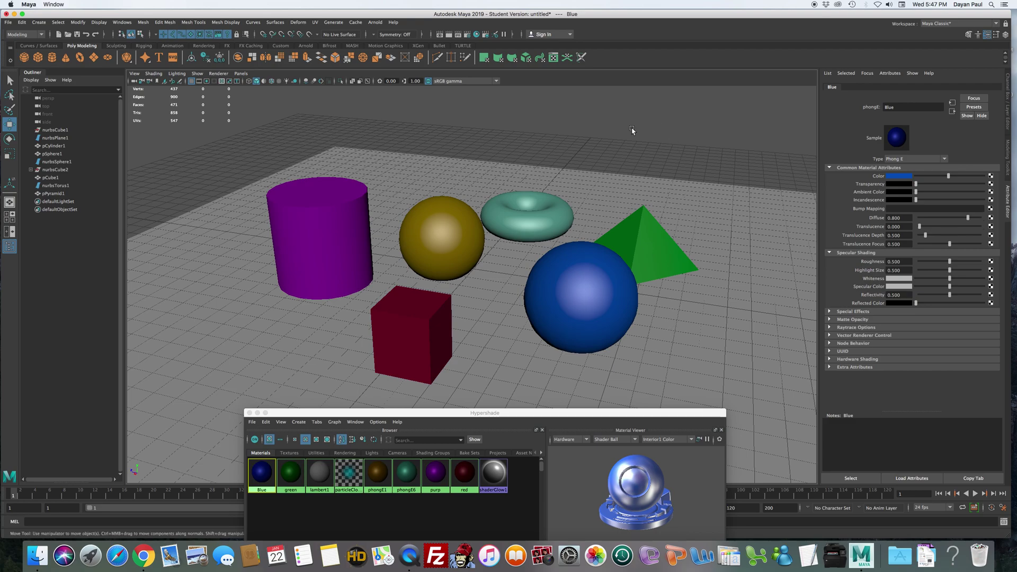
- Create a new Phong E material in the Hypershade
drag(514, 416, 727, 414)
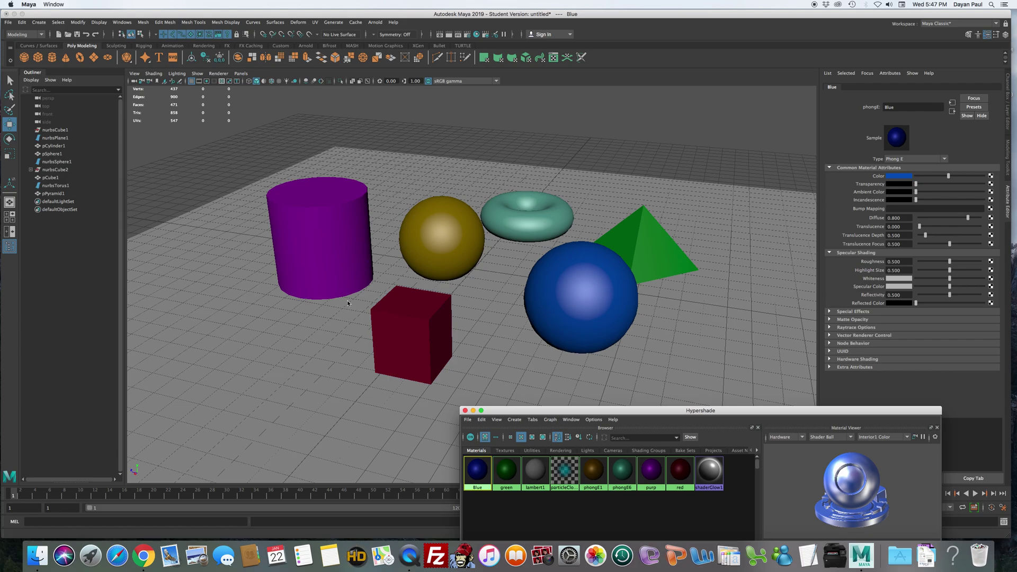
drag(569, 413, 487, 308)
click(432, 318)
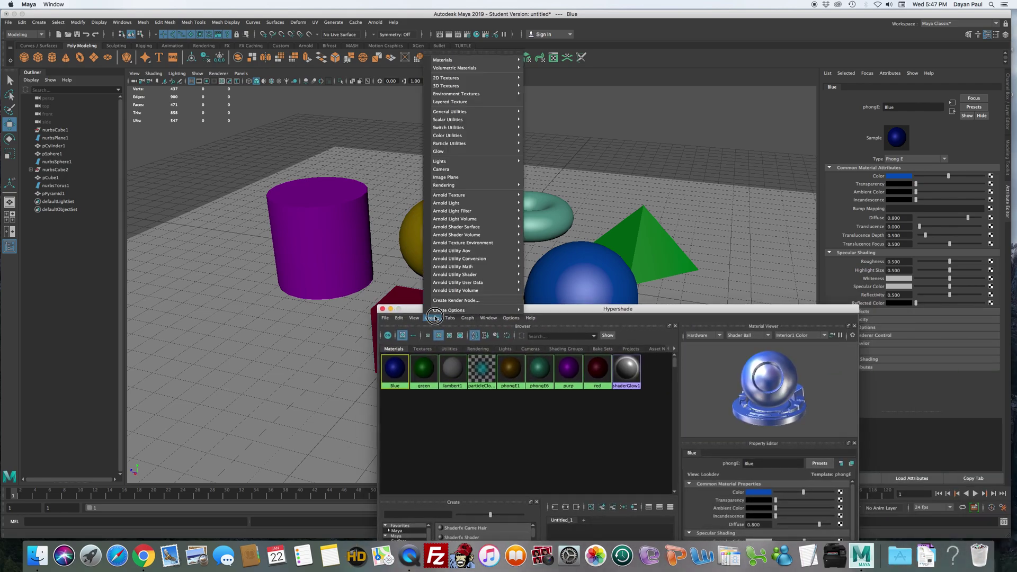
mouse_move(461, 58)
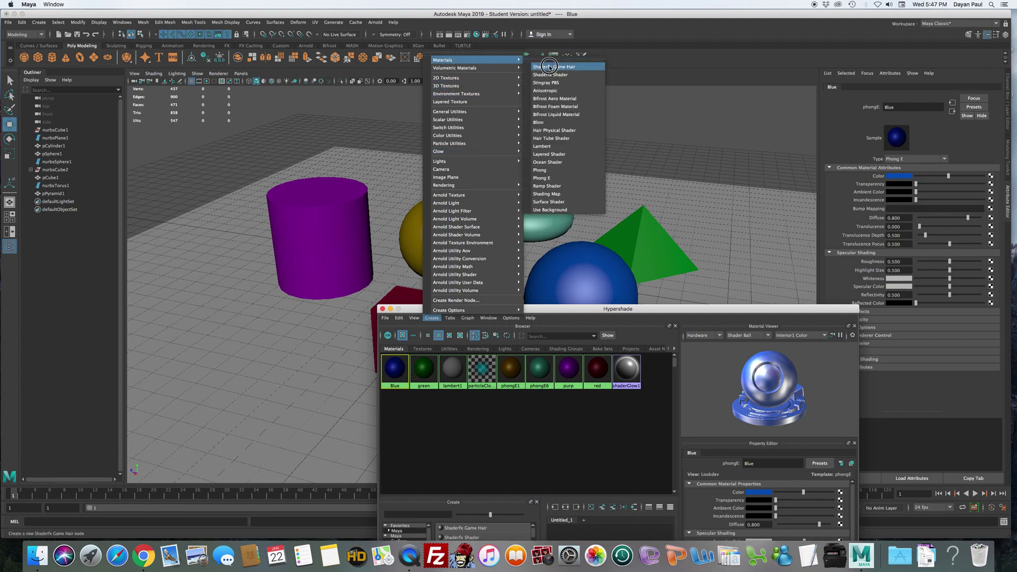
click(565, 178)
middle_drag(568, 368, 637, 330)
drag(645, 307, 579, 261)
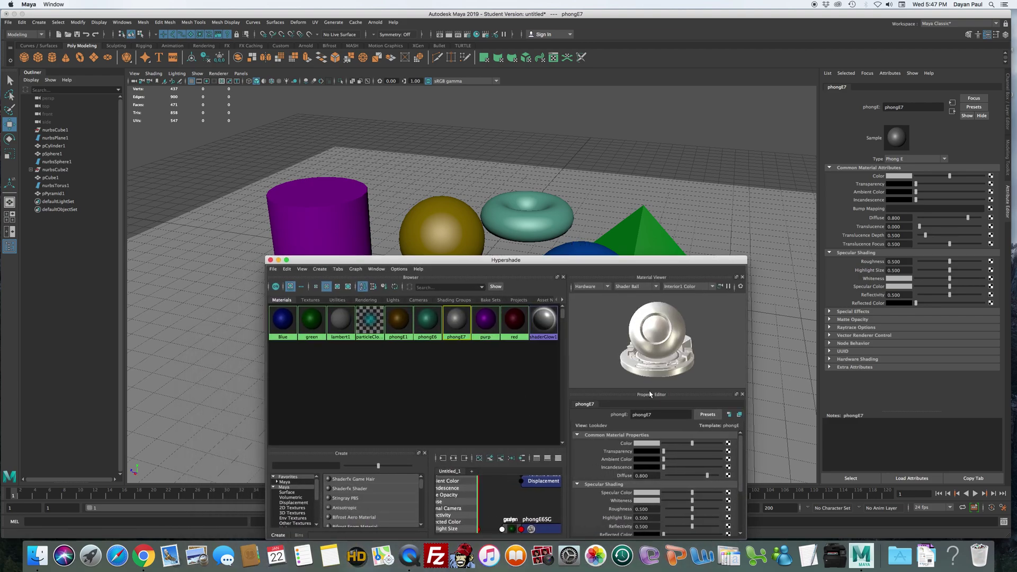
- Map a Checker texture onto the color of the new Phong E material
drag(675, 260, 491, 419)
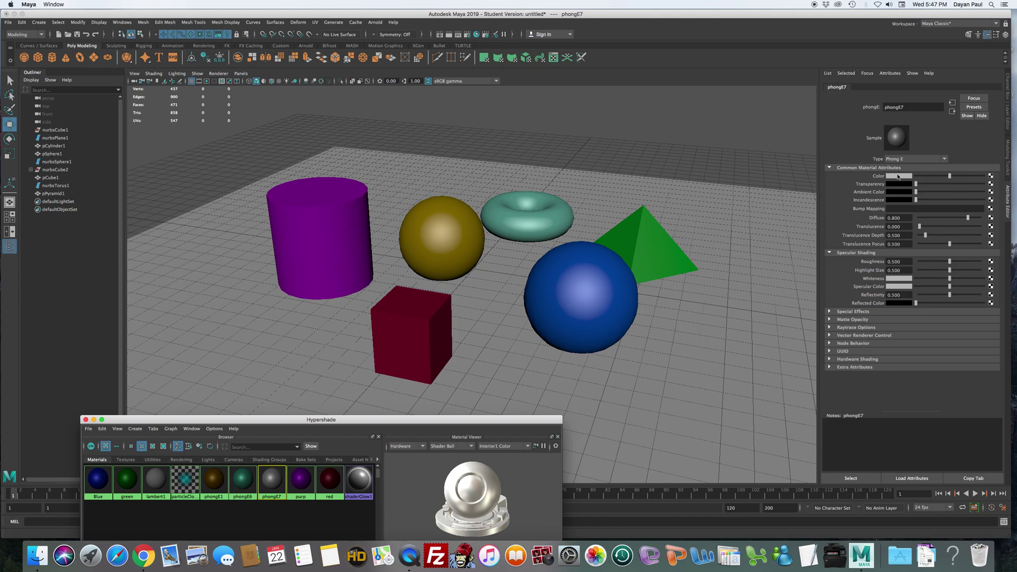
click(991, 178)
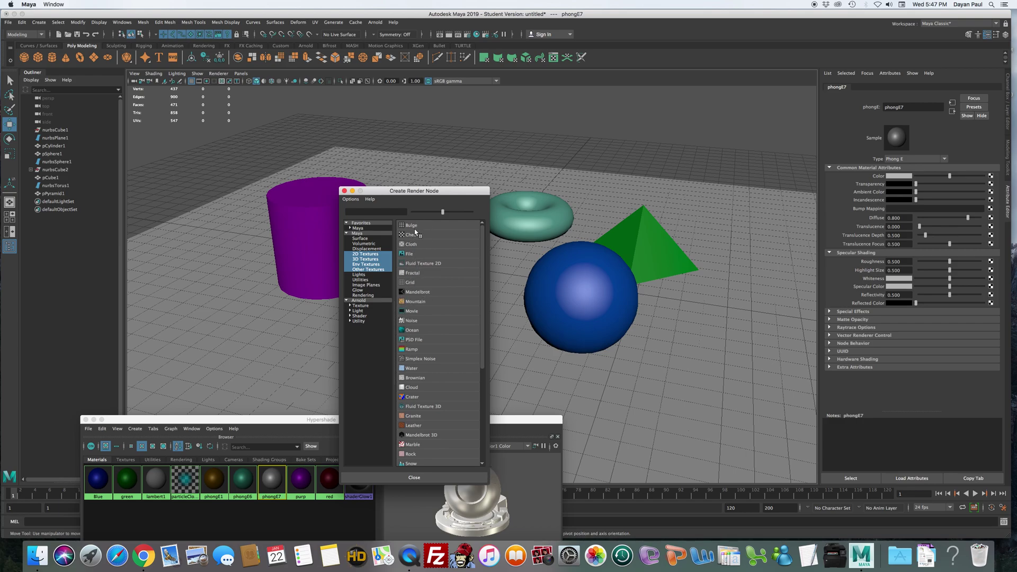
click(445, 235)
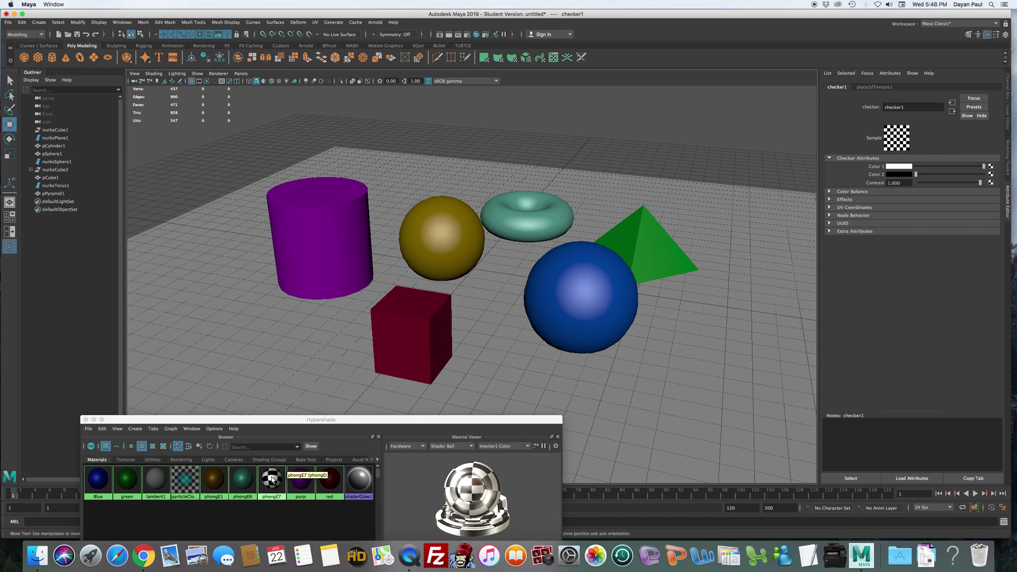
- Assign the checkered Phong E material to the ground plane and clear the selection
middle_drag(272, 479, 259, 353)
click(318, 314)
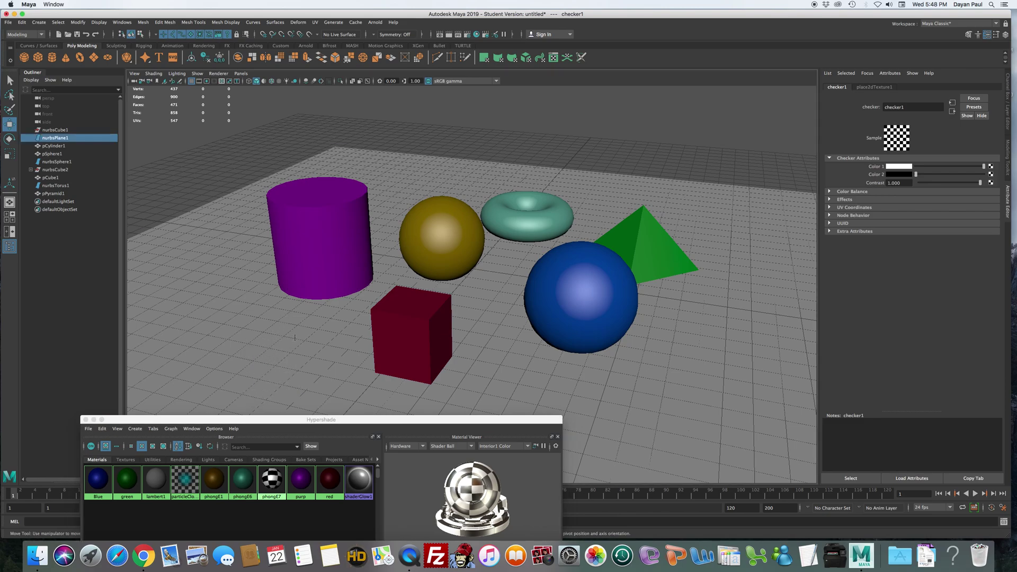
middle_drag(274, 481, 265, 368)
click(463, 105)
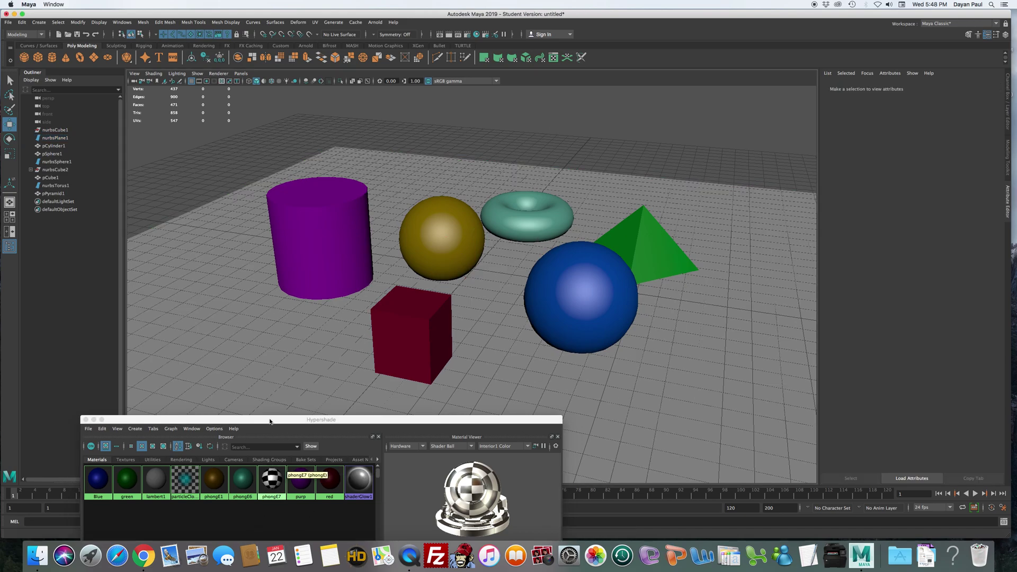
drag(297, 419, 622, 327)
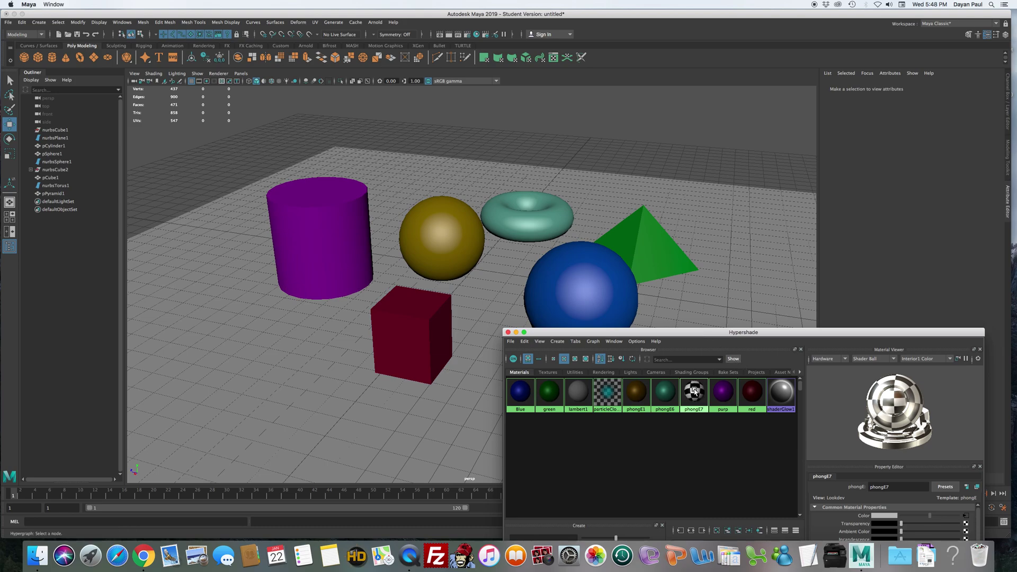
right_click(695, 388)
right_drag(695, 390, 756, 390)
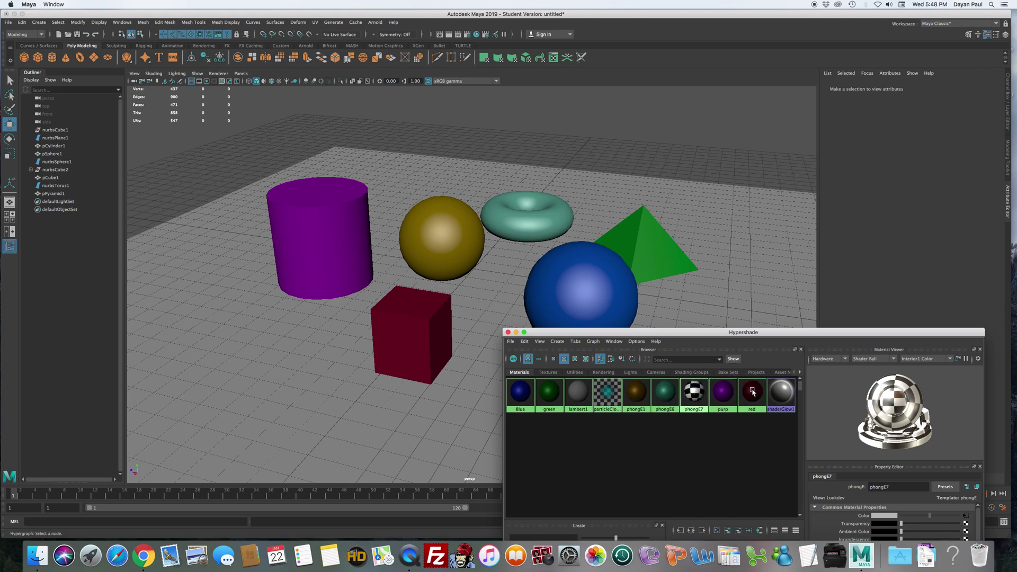
click(539, 166)
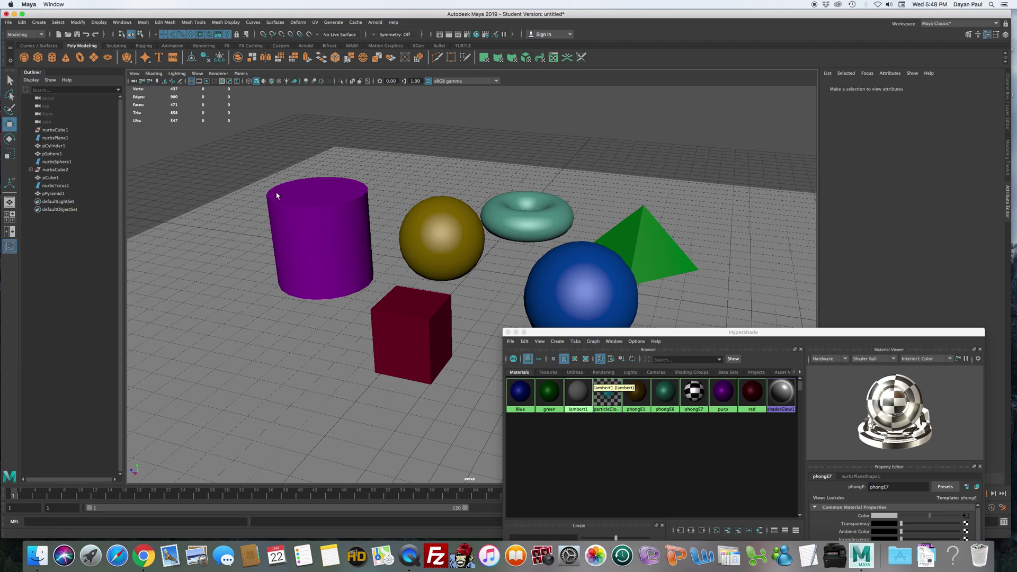
- Compare the scene in wireframe and plain shaded display and turn on shaded display with texture maps
drag(554, 334, 1016, 329)
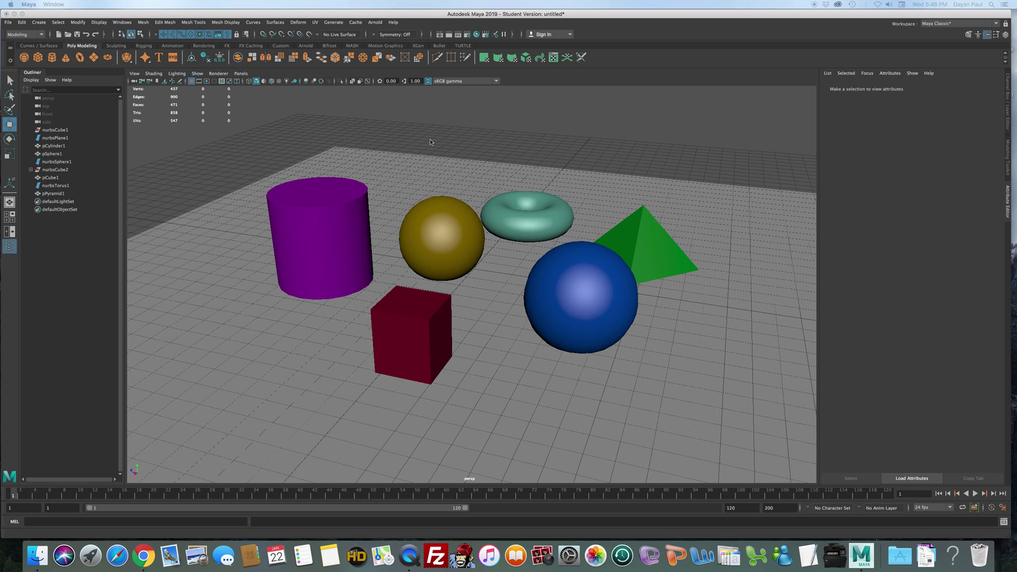
key(4)
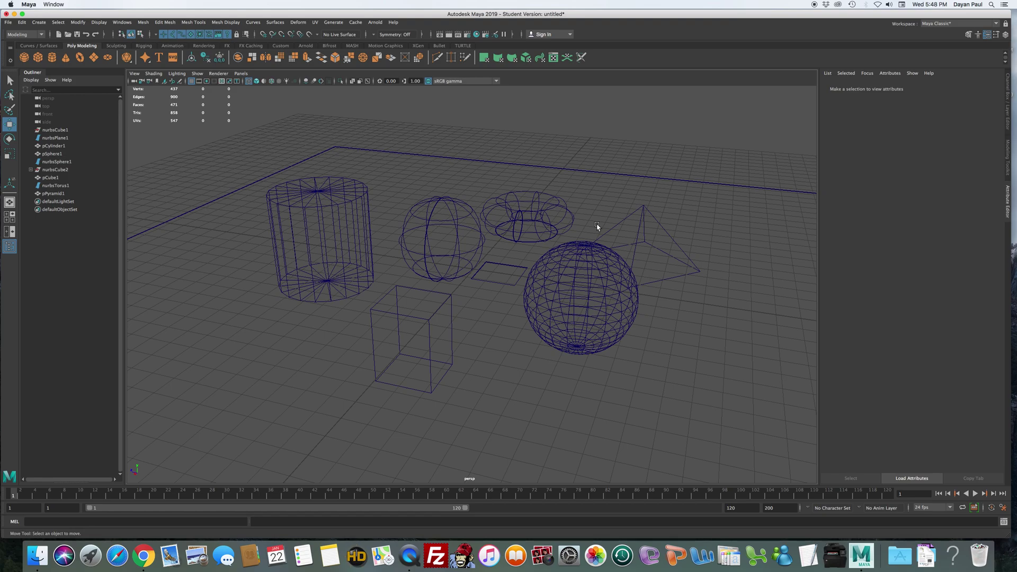
key(5)
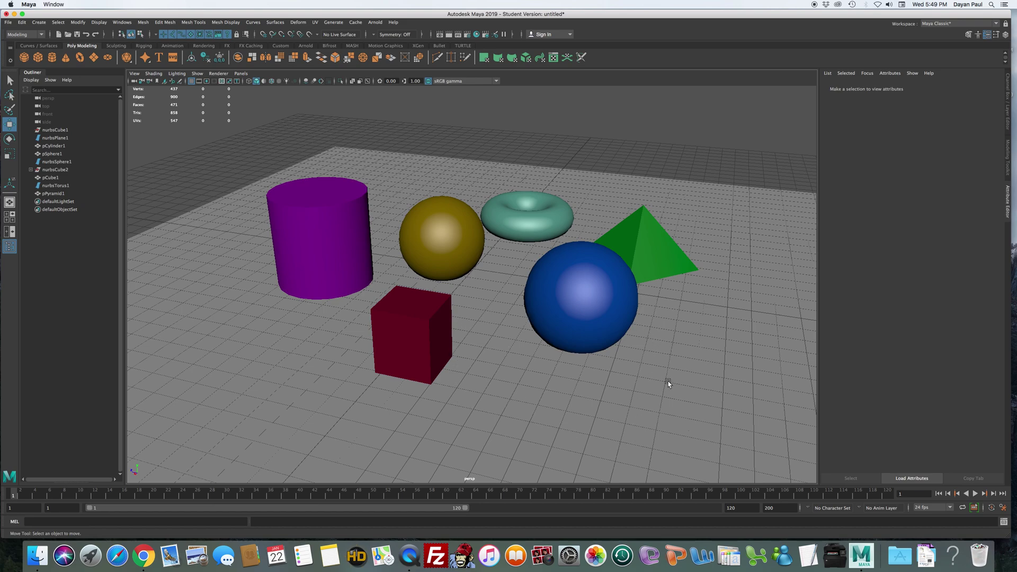
key(6)
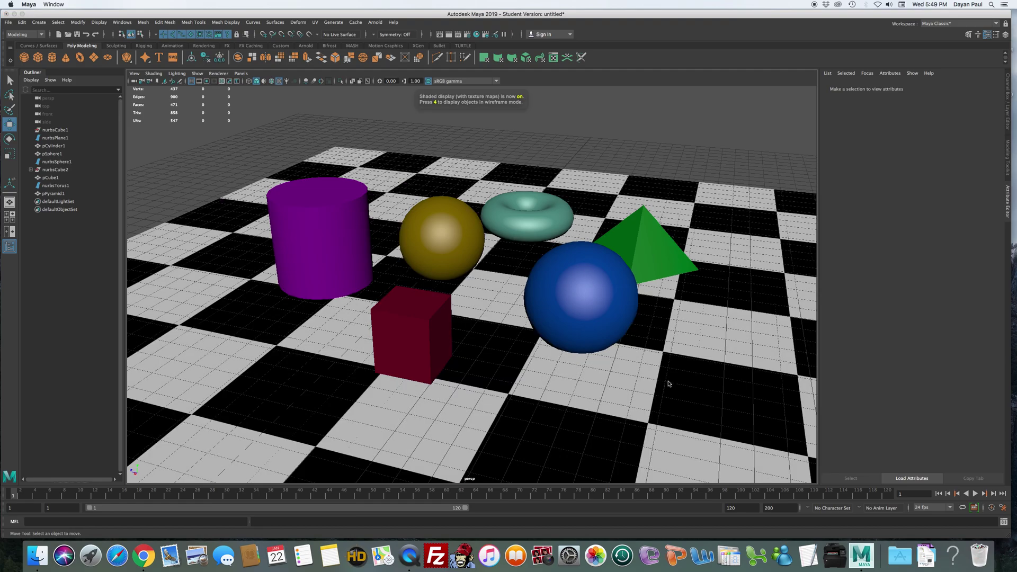
alt+drag(692, 298, 662, 312)
alt+drag(734, 307, 642, 329)
- Try the viewport display that uses all scene lights and return to default-lit shading with texture maps
key(7)
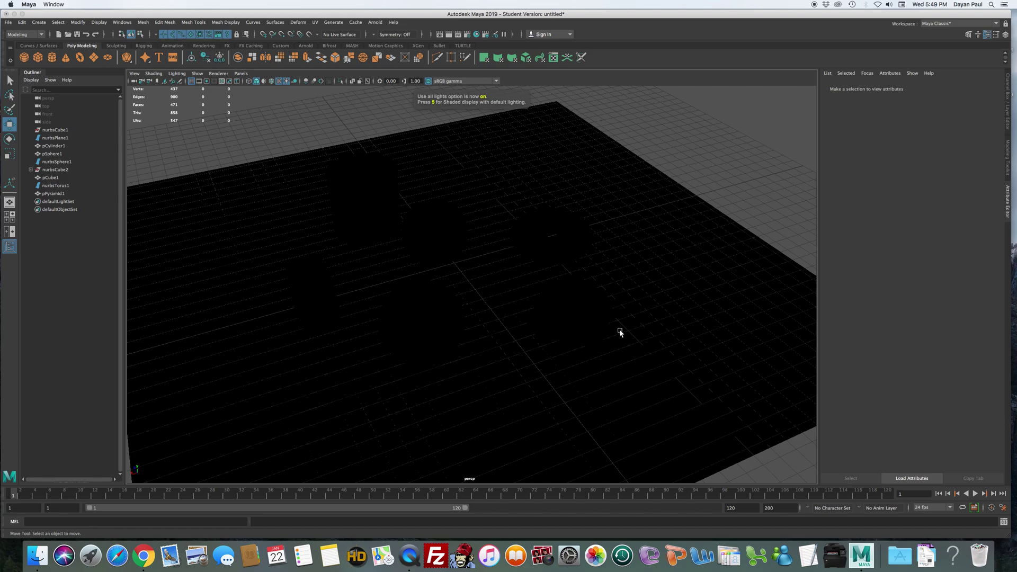
alt+drag(518, 338, 629, 321)
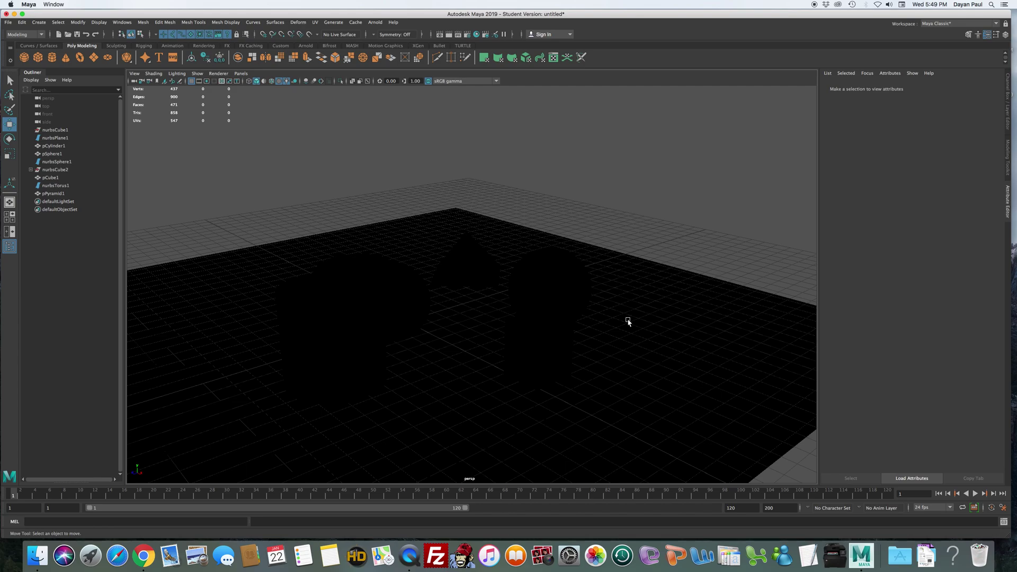
key(5)
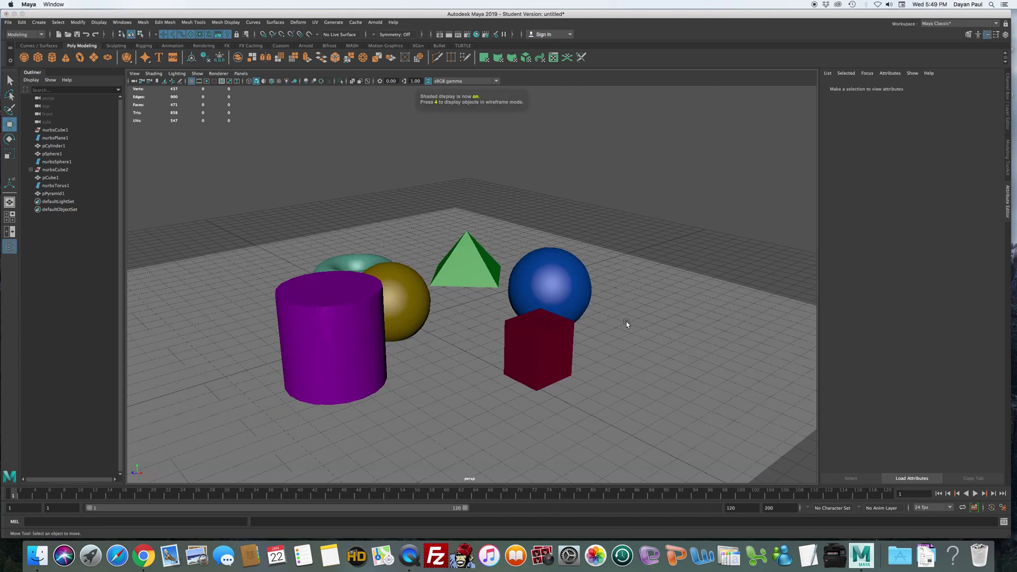
key(6)
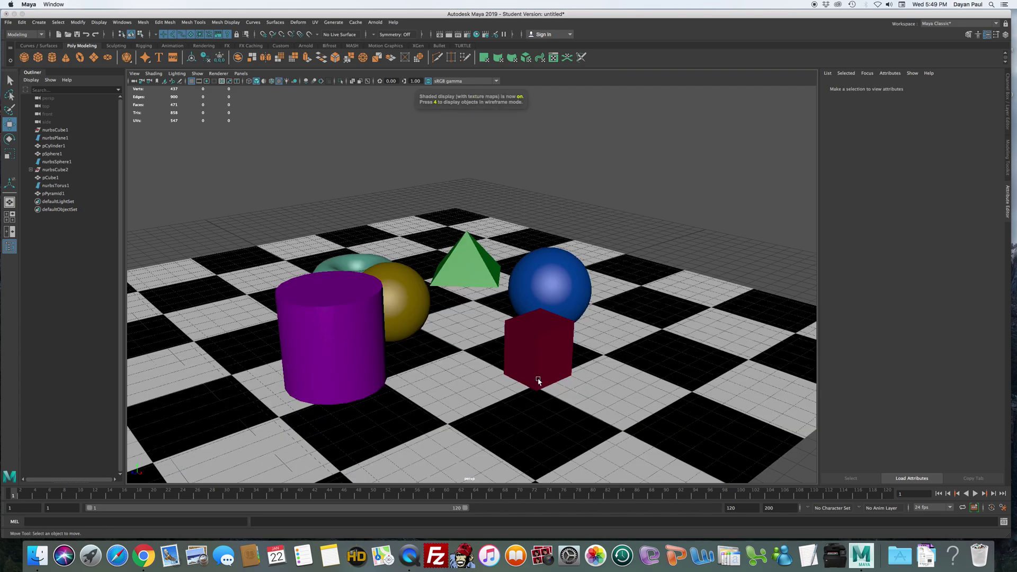
alt+middle_drag(538, 381, 579, 291)
alt+drag(578, 291, 538, 322)
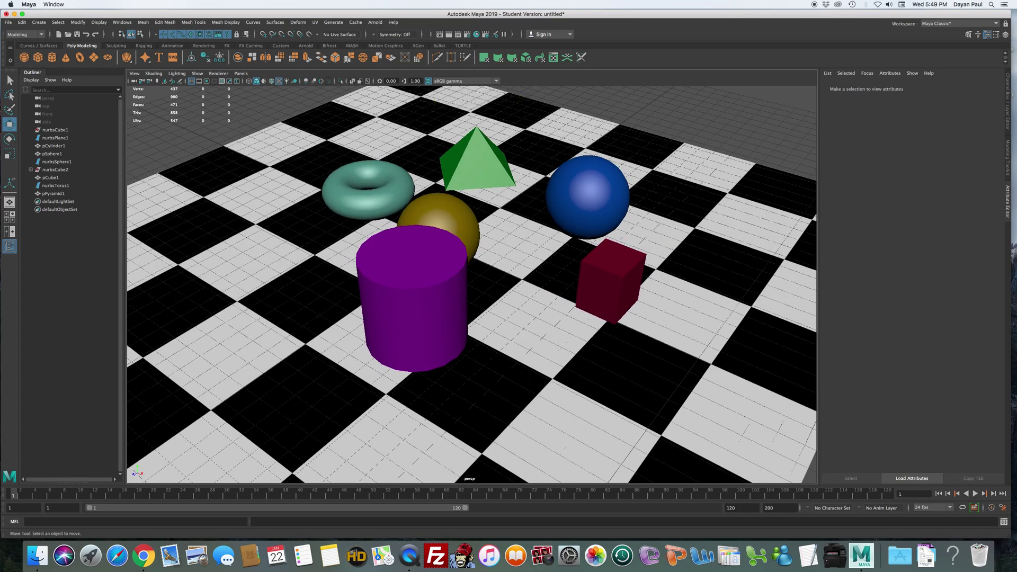
- Bring the Hypershade back into view, inspect the checkered Phong E material, and load its checker texture's attributes
drag(1016, 201, 255, 152)
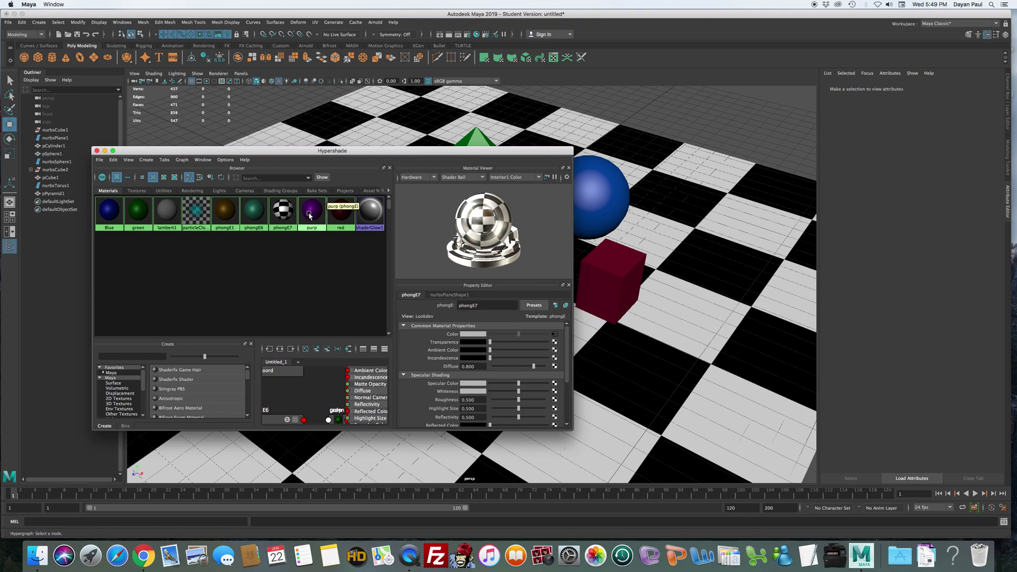
double_click(284, 211)
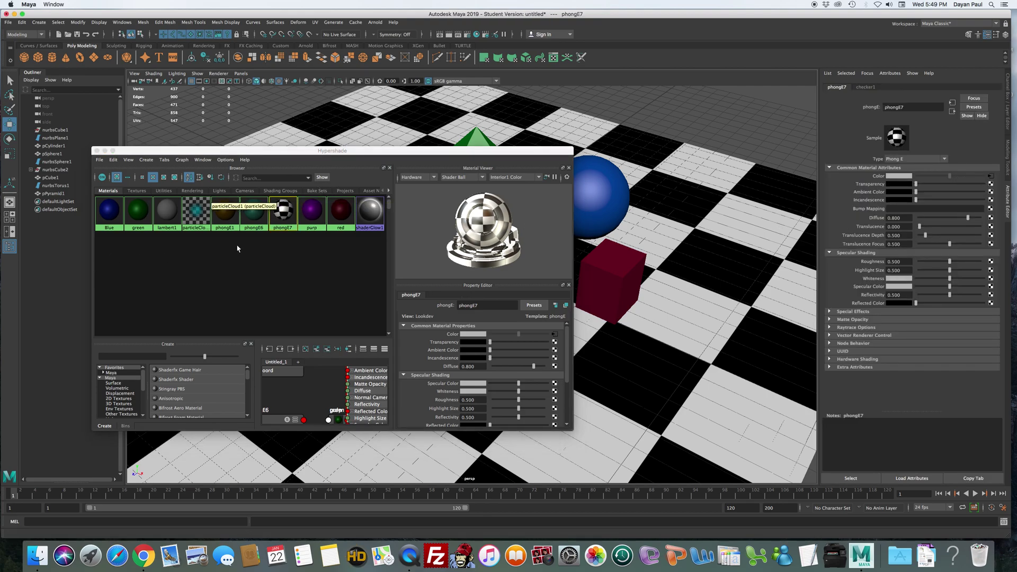
click(141, 192)
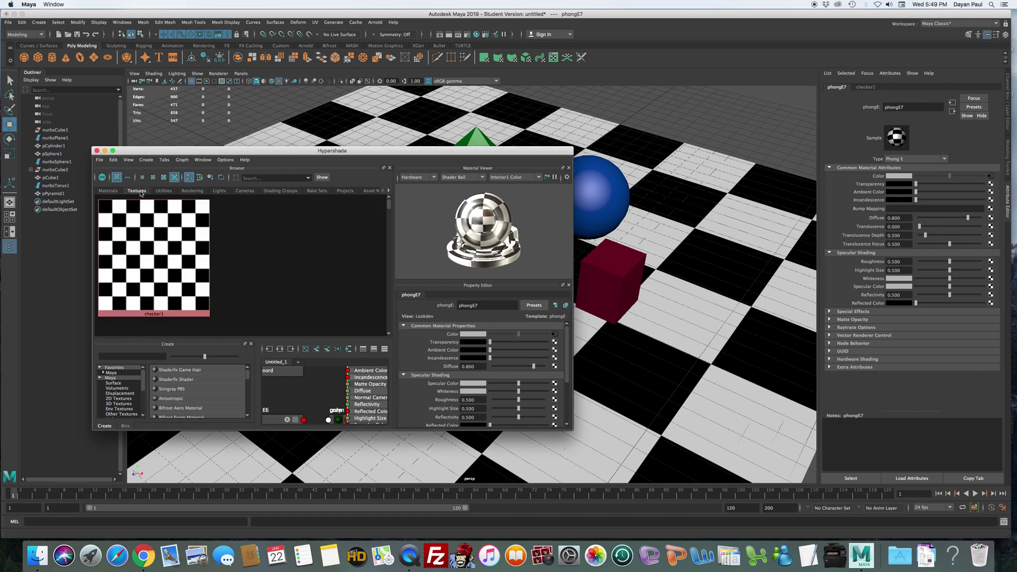
click(170, 241)
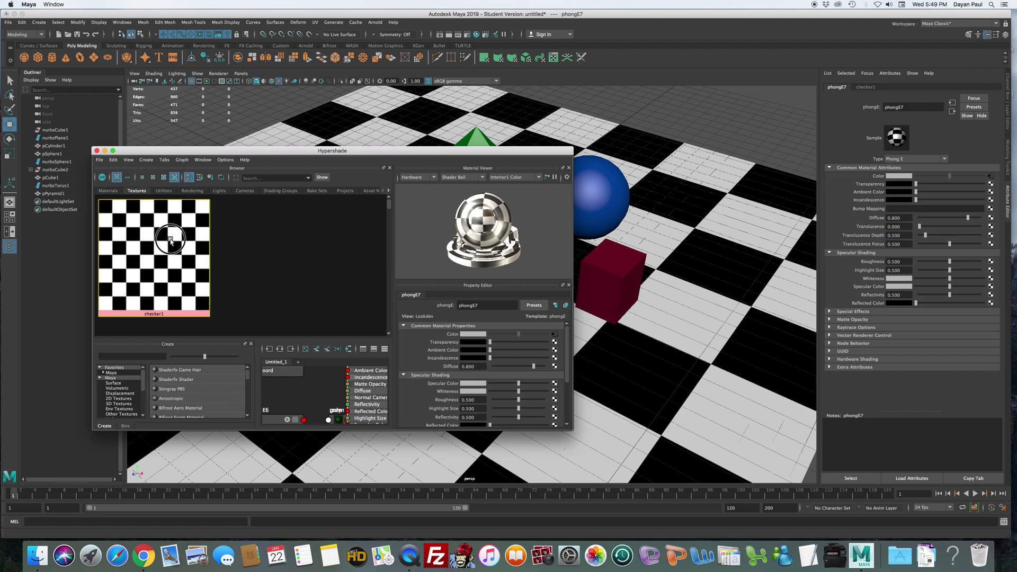
click(106, 192)
click(137, 190)
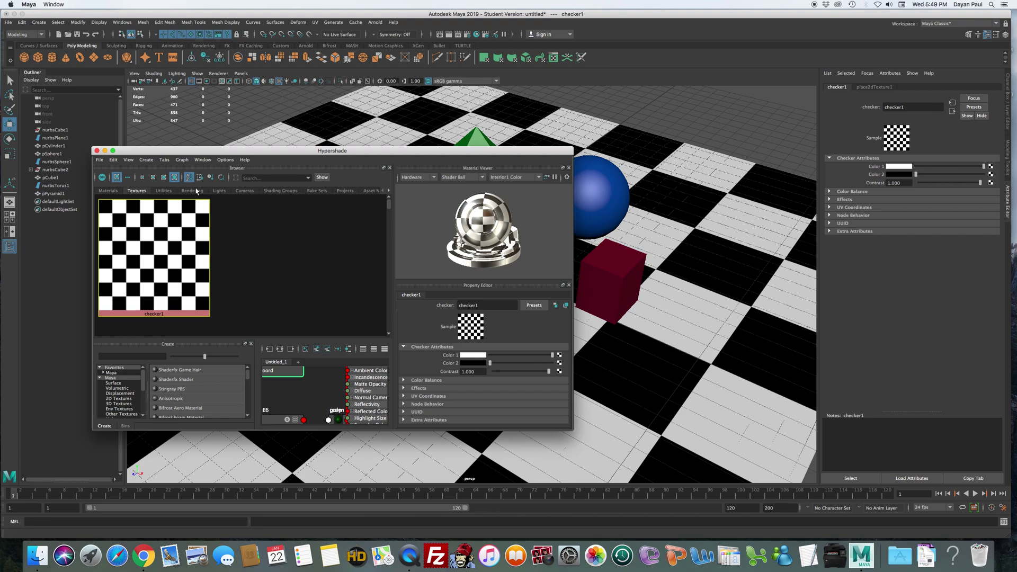
- Look through the Hypershade's cameras, lights and utilities categories and return to the textures
click(390, 191)
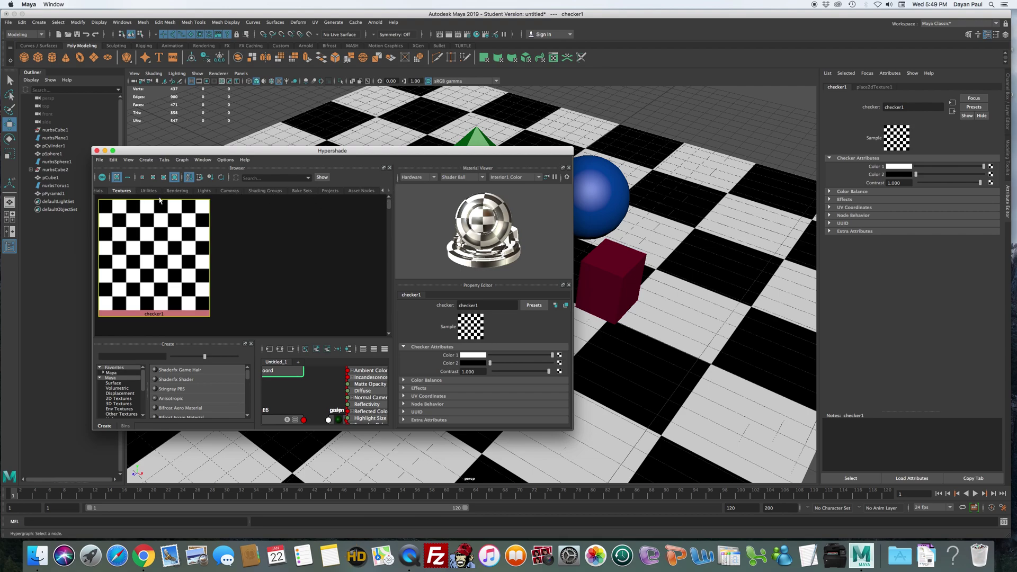
click(206, 191)
click(219, 191)
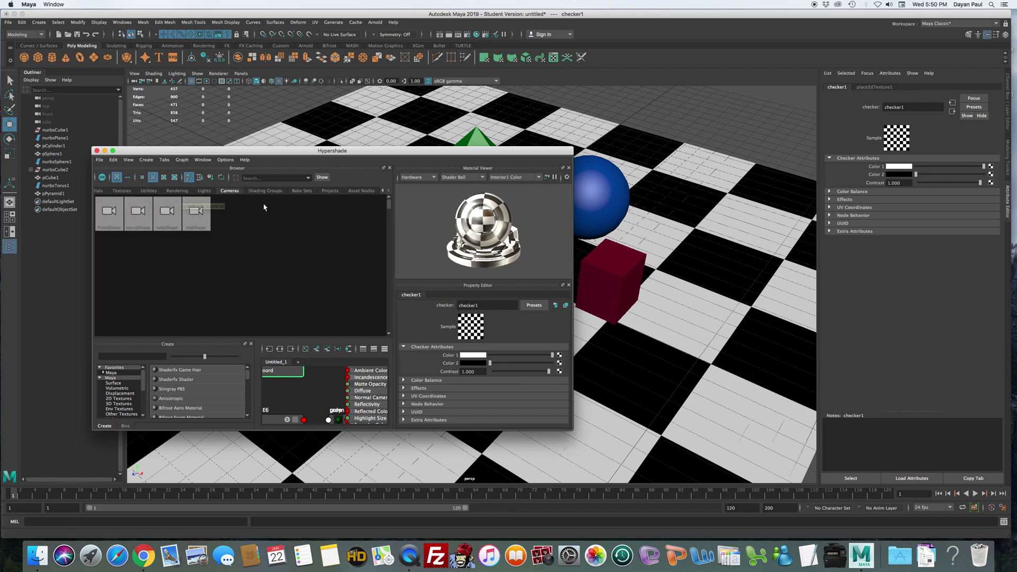
click(203, 192)
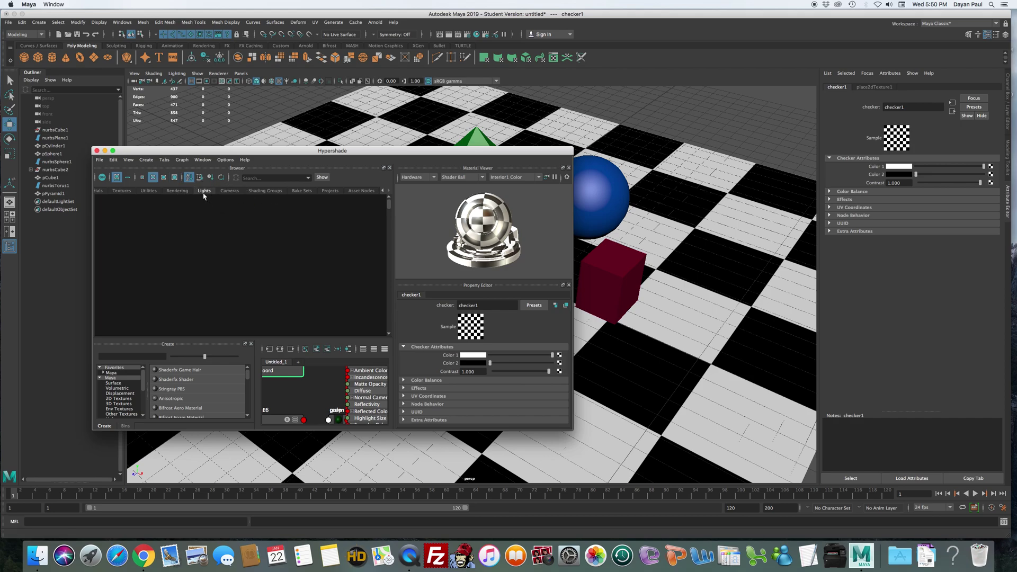
click(148, 190)
click(122, 191)
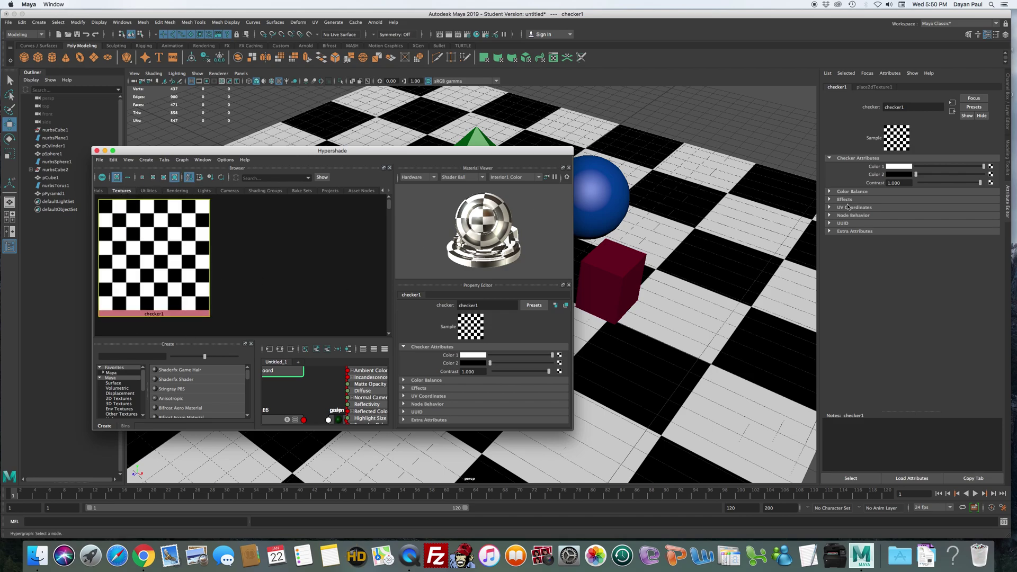
- Set the checker texture's Color 1 to a pale yellow with a hue of about 52 and saturation of about 0.43
drag(546, 151, 719, 329)
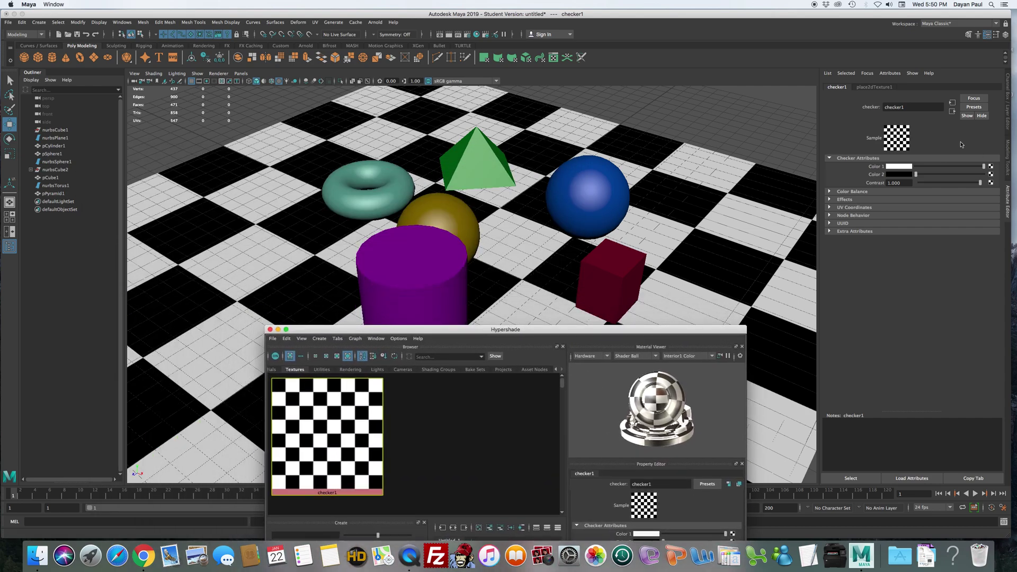
click(905, 167)
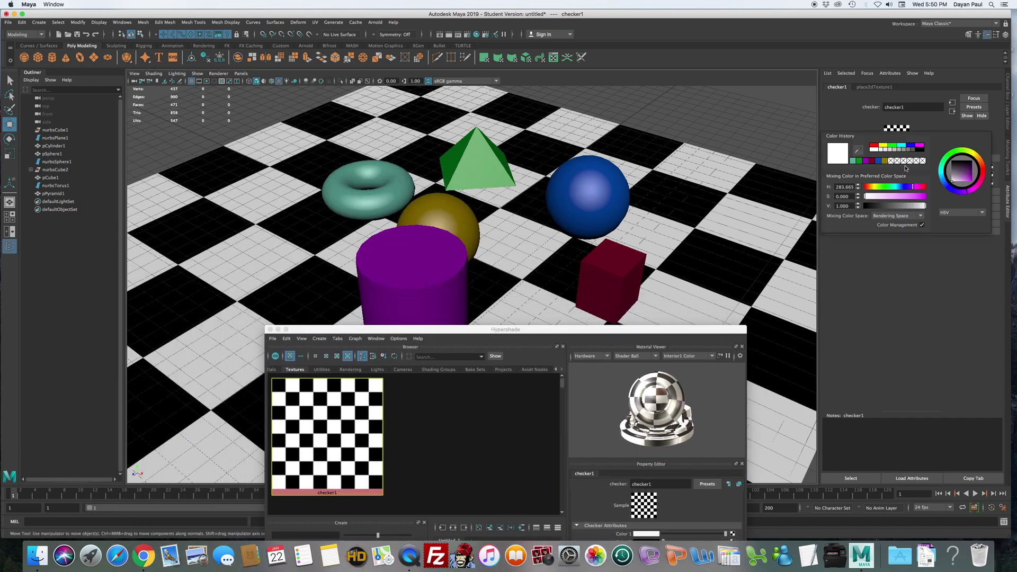
click(904, 167)
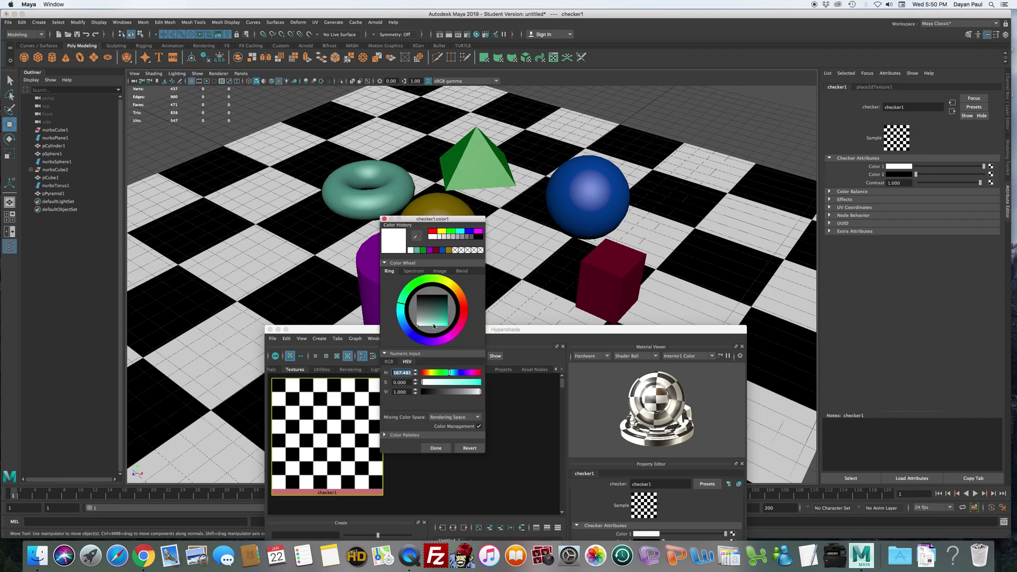
click(451, 289)
drag(430, 324, 430, 321)
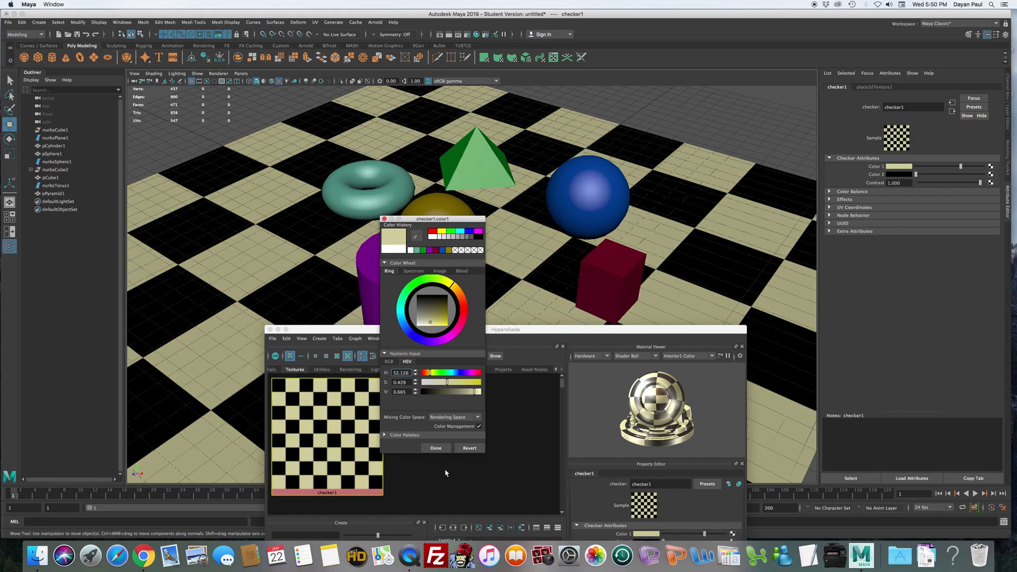
click(435, 448)
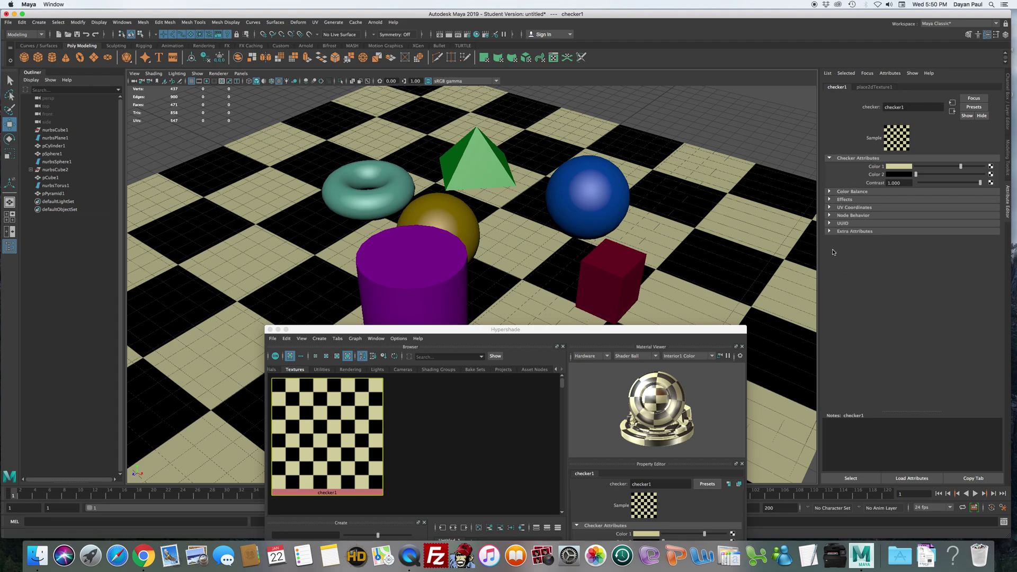
- Expand the checker texture's UV coordinates and open its connected 2D placement node
drag(673, 330, 463, 298)
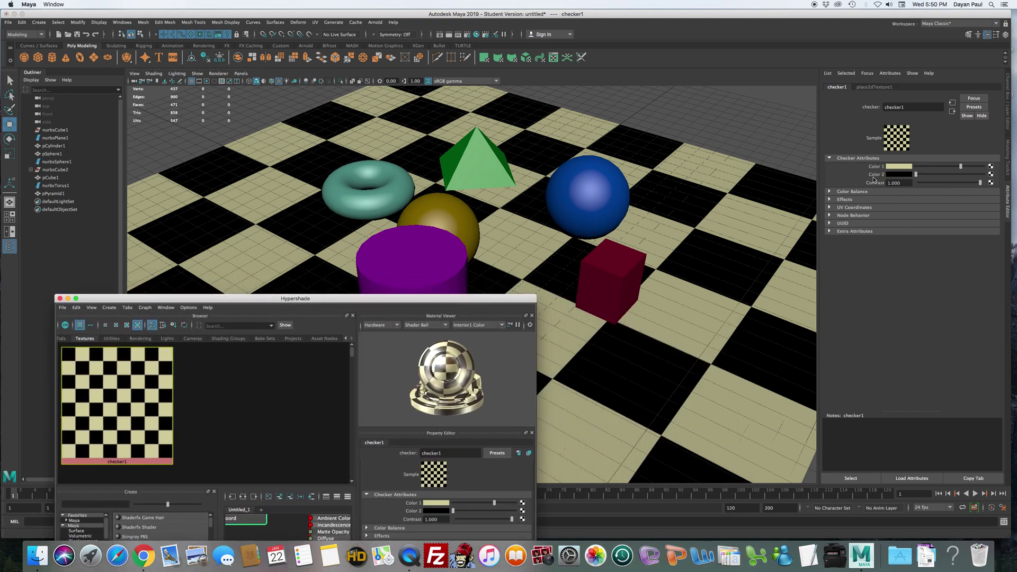
click(830, 208)
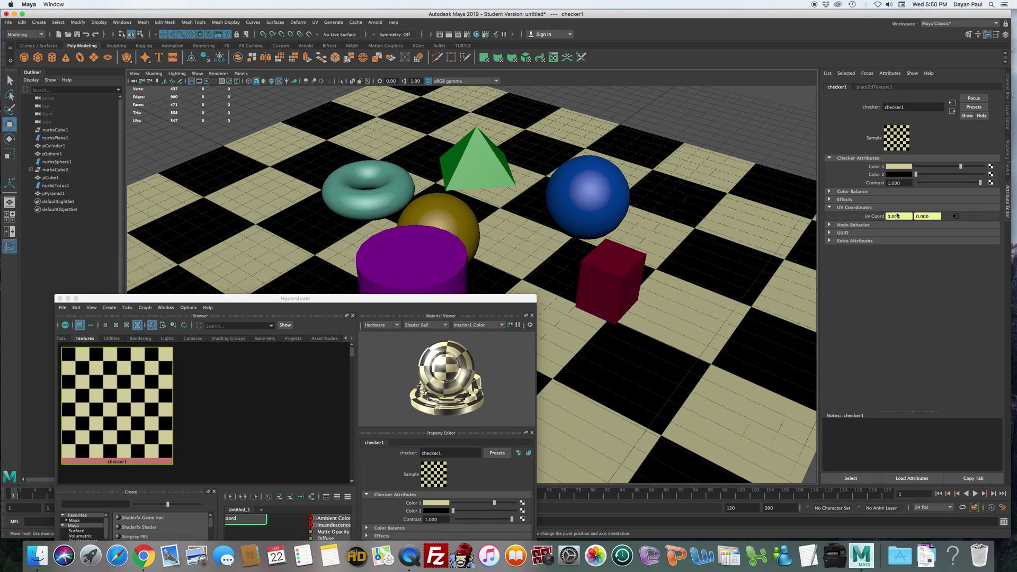
click(955, 216)
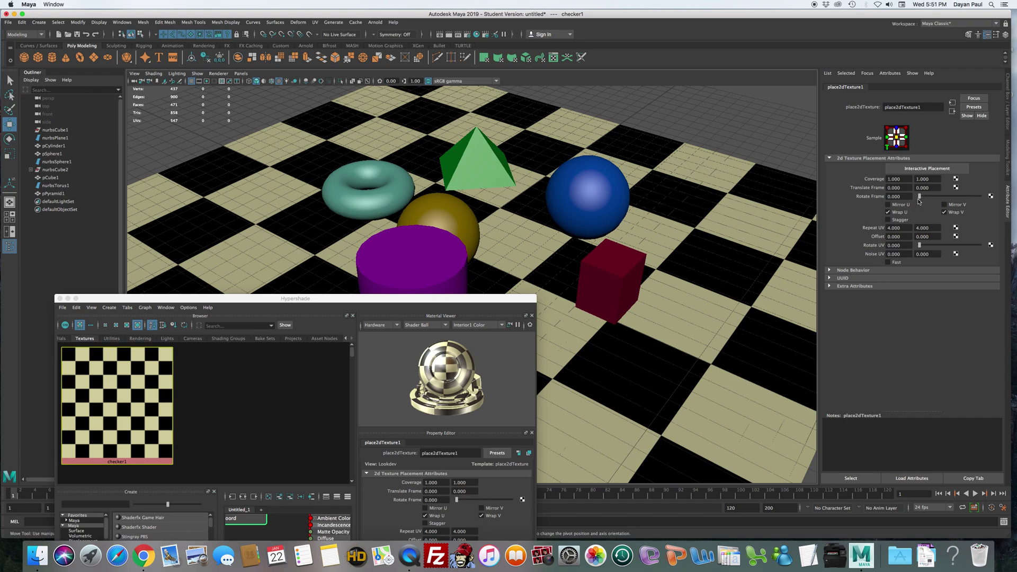
- Try a Rotate Frame of 226.49 with Repeat UV at 1 by 1, and return the frame rotation to 0
drag(919, 197, 957, 195)
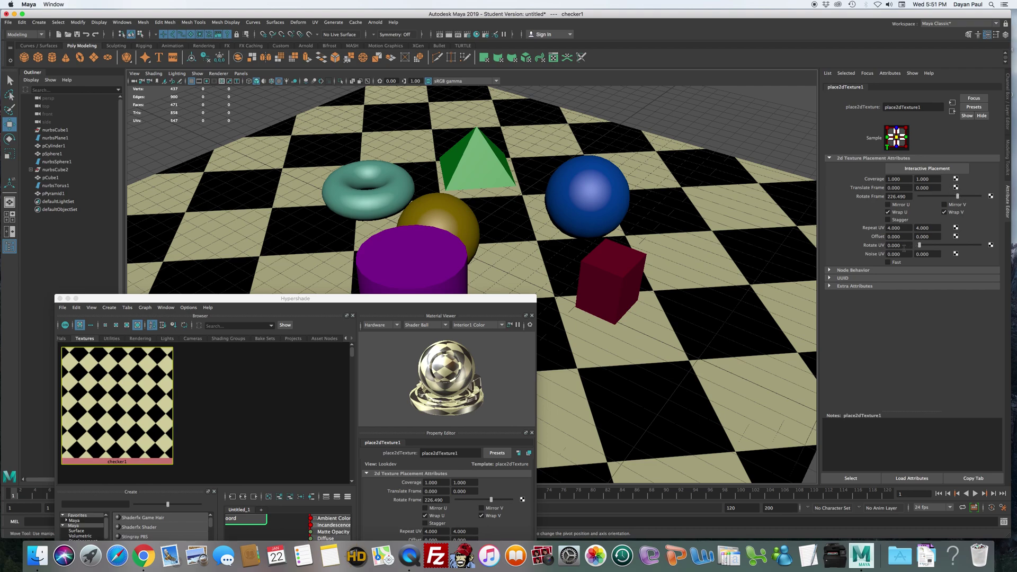
drag(903, 227, 879, 232)
text(1)
key(Tab)
text(1)
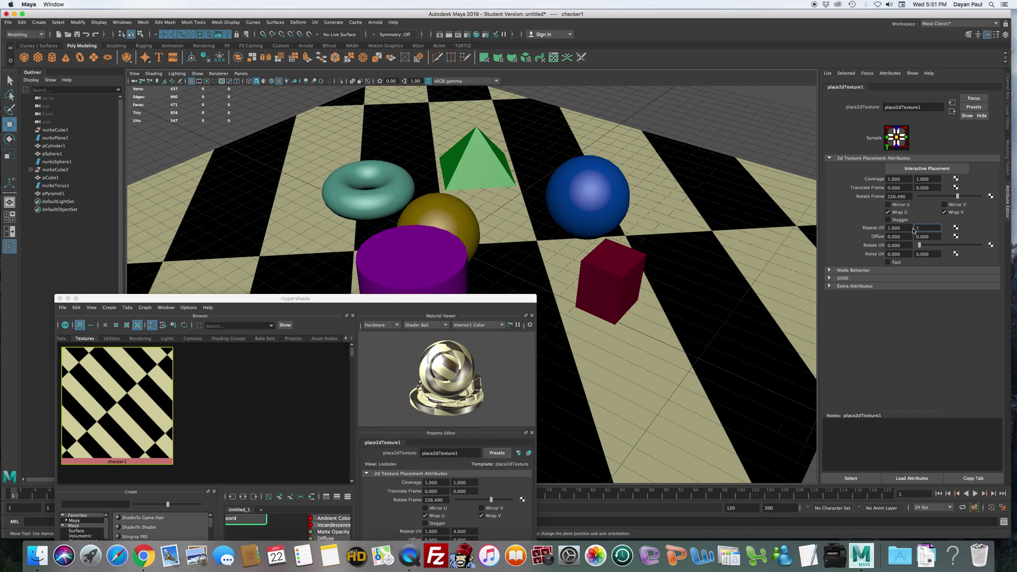
key(Return)
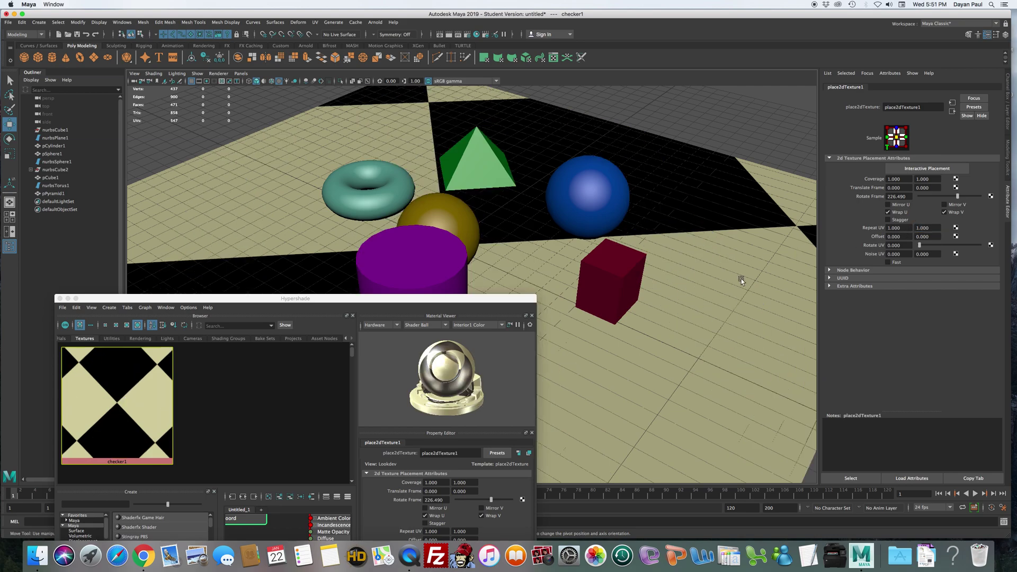
drag(958, 197, 662, 233)
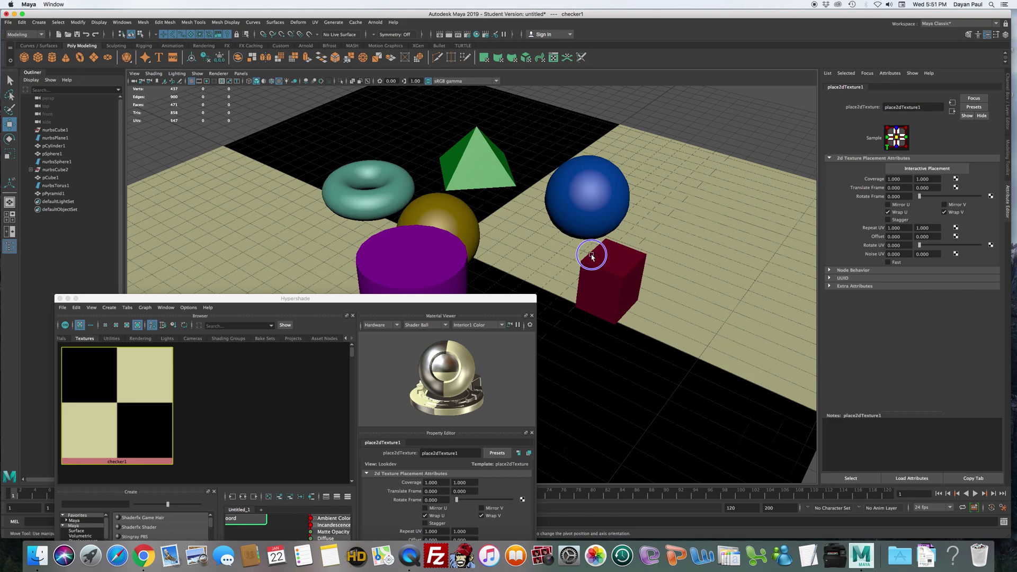
- Set the checker texture's Repeat UV to 8 by 8
drag(903, 228, 882, 228)
text(8)
key(Tab)
text(8)
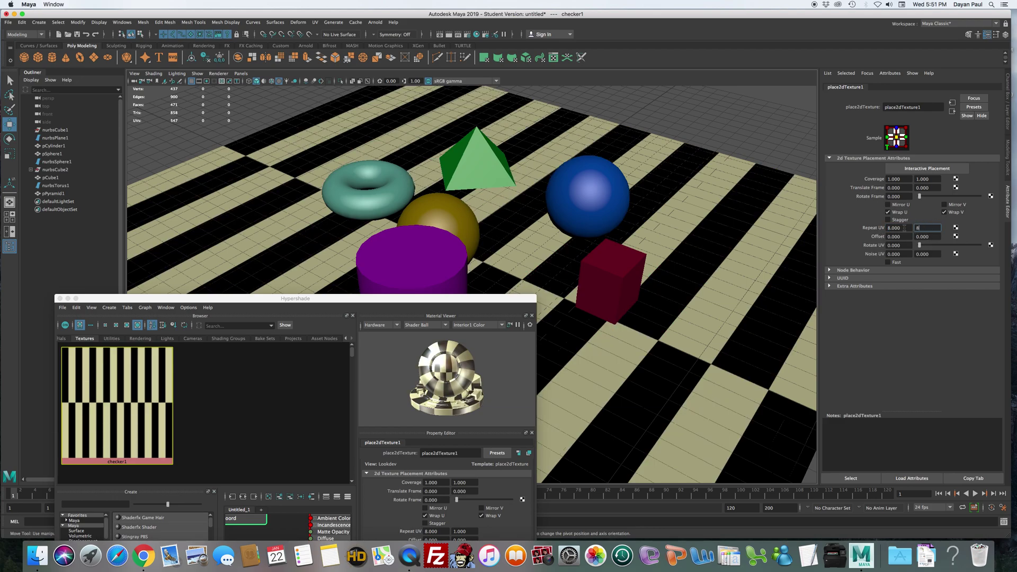
key(Return)
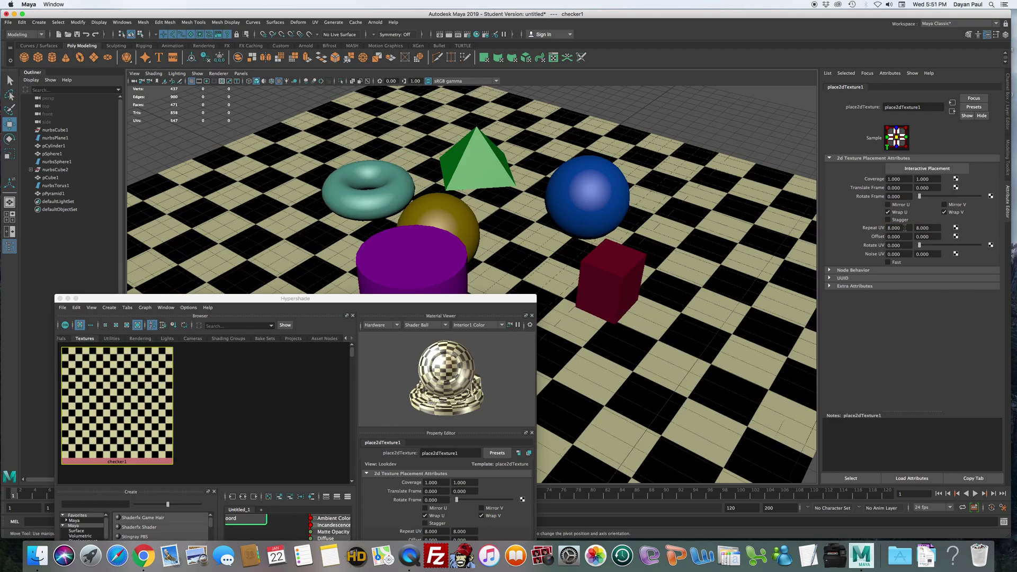
- Move the Hypershade aside to view the retiled ground plane and close the Hypershade
drag(141, 274, 578, 306)
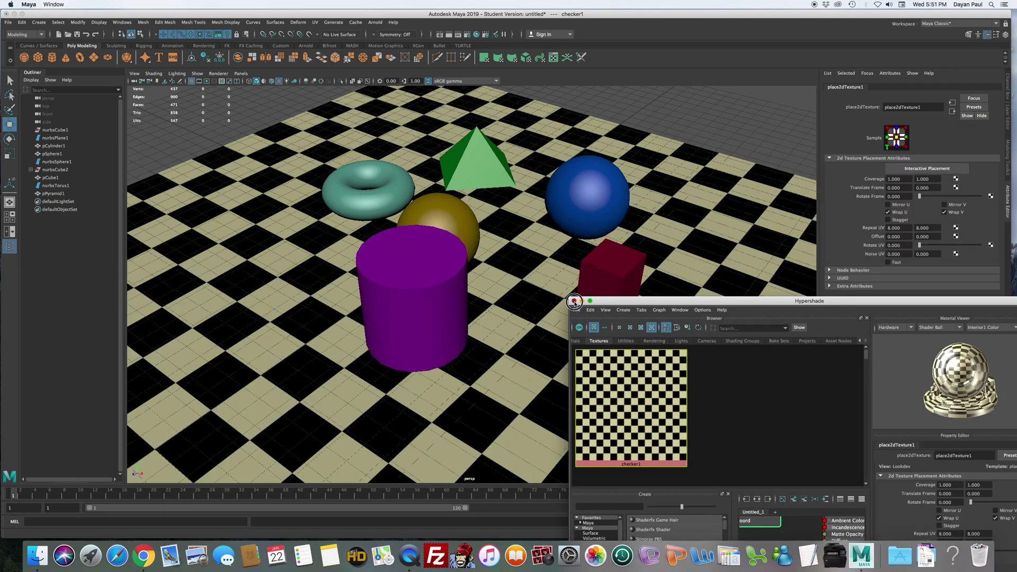
drag(775, 301, 725, 371)
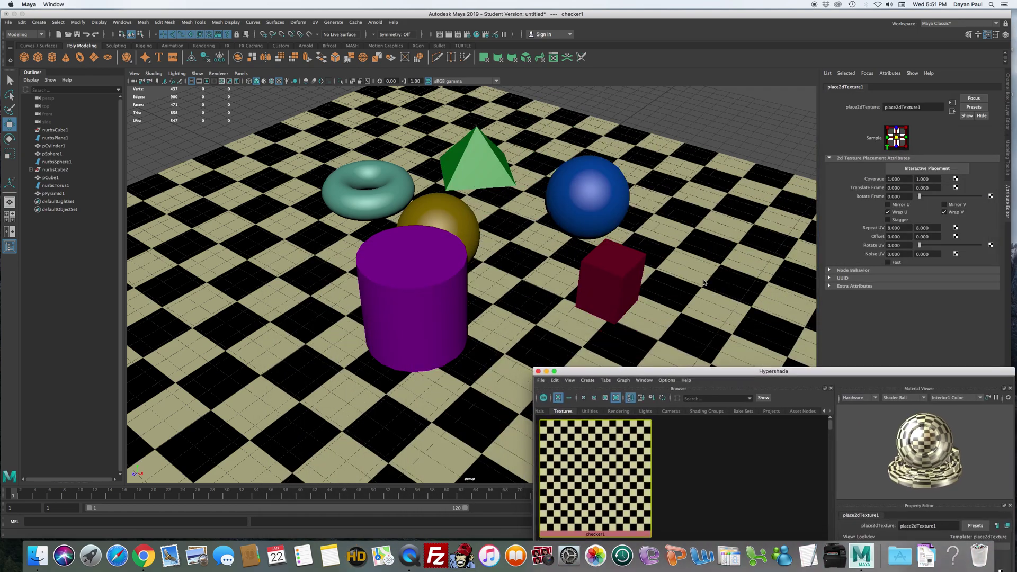
drag(576, 366, 822, 393)
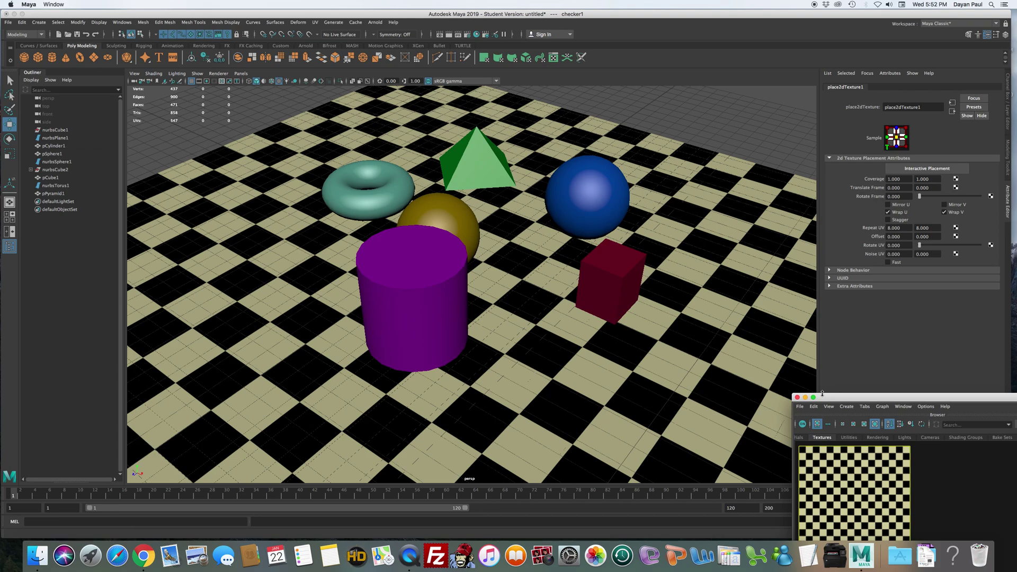
drag(854, 397, 373, 173)
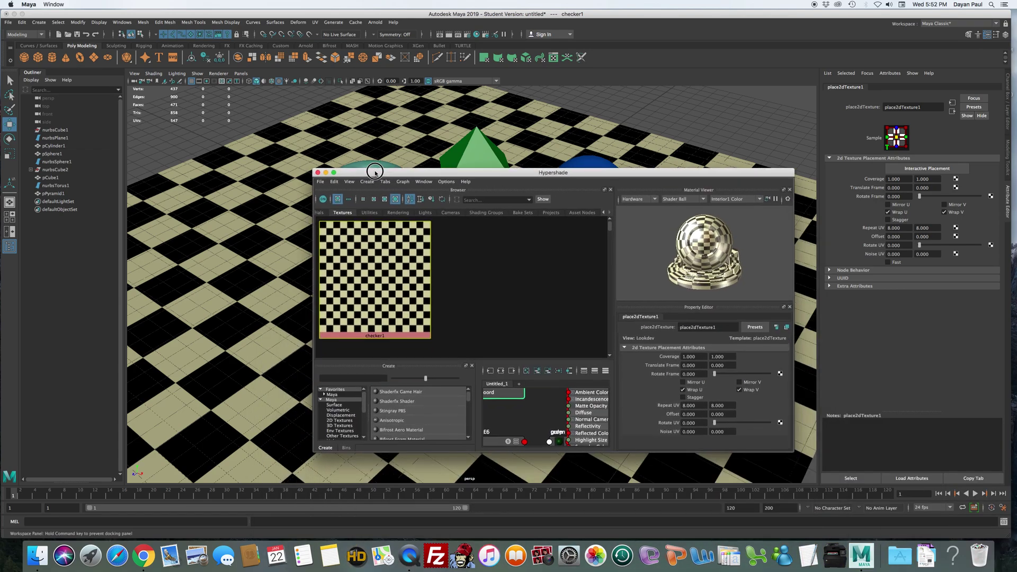
click(317, 174)
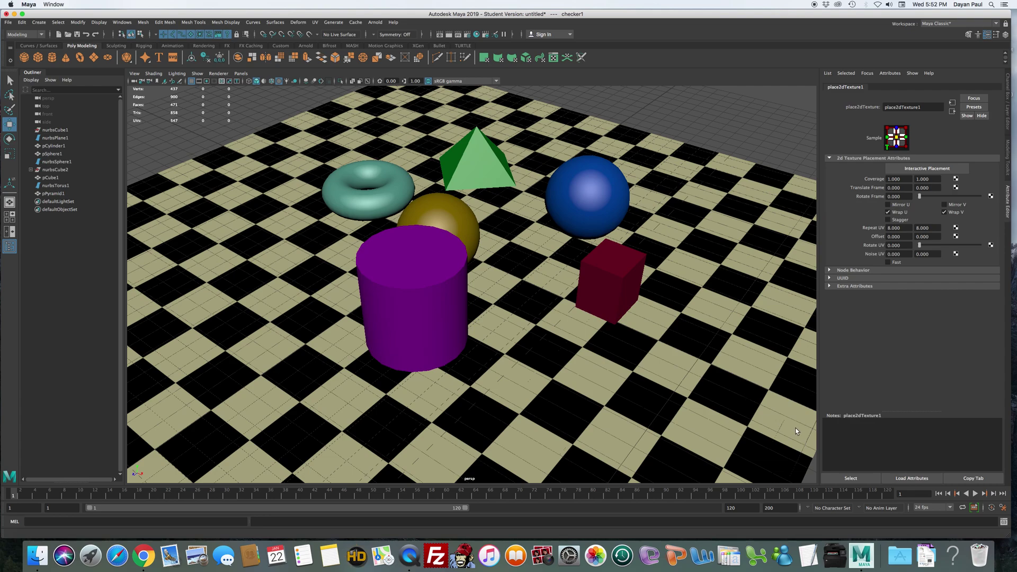